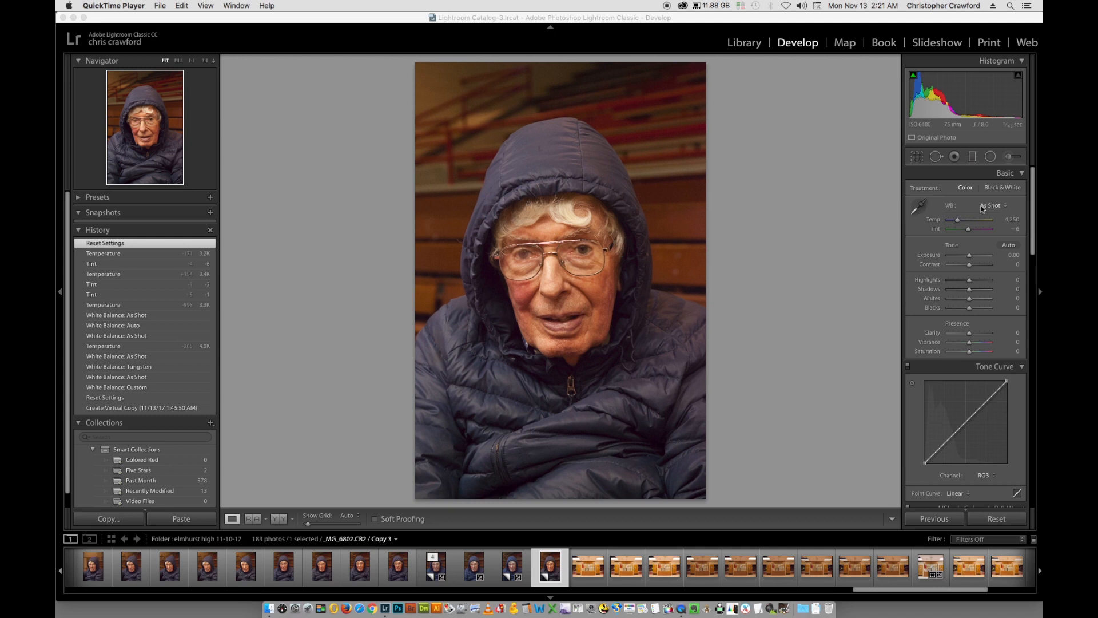
Try the Tungsten white balance preset on the portrait, and restore the As Shot white balance.
left_click(996, 207)
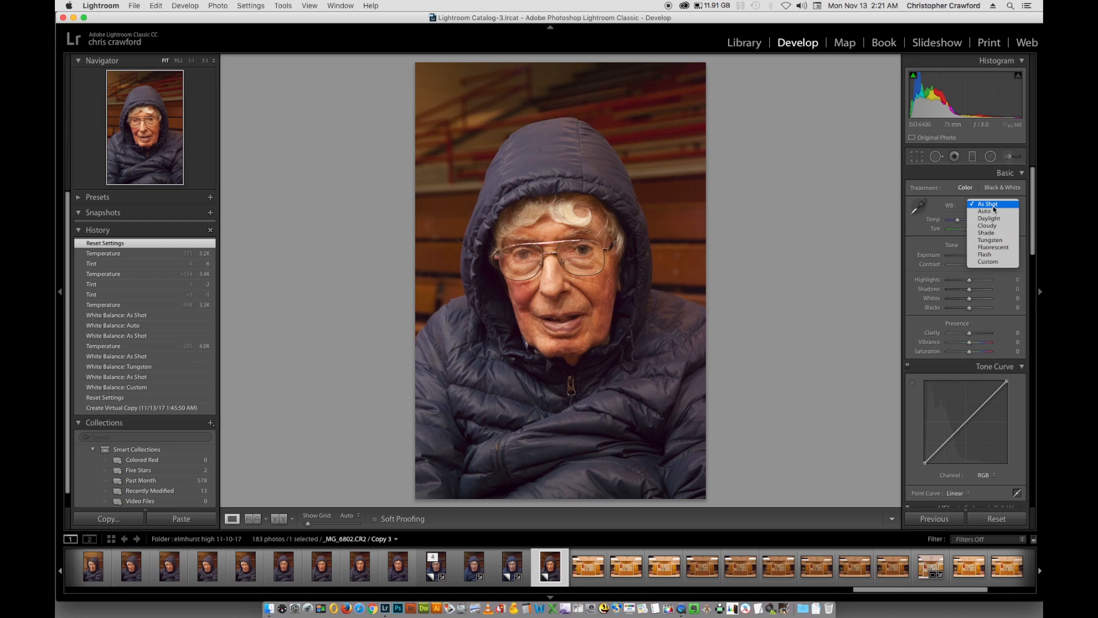
left_click(990, 240)
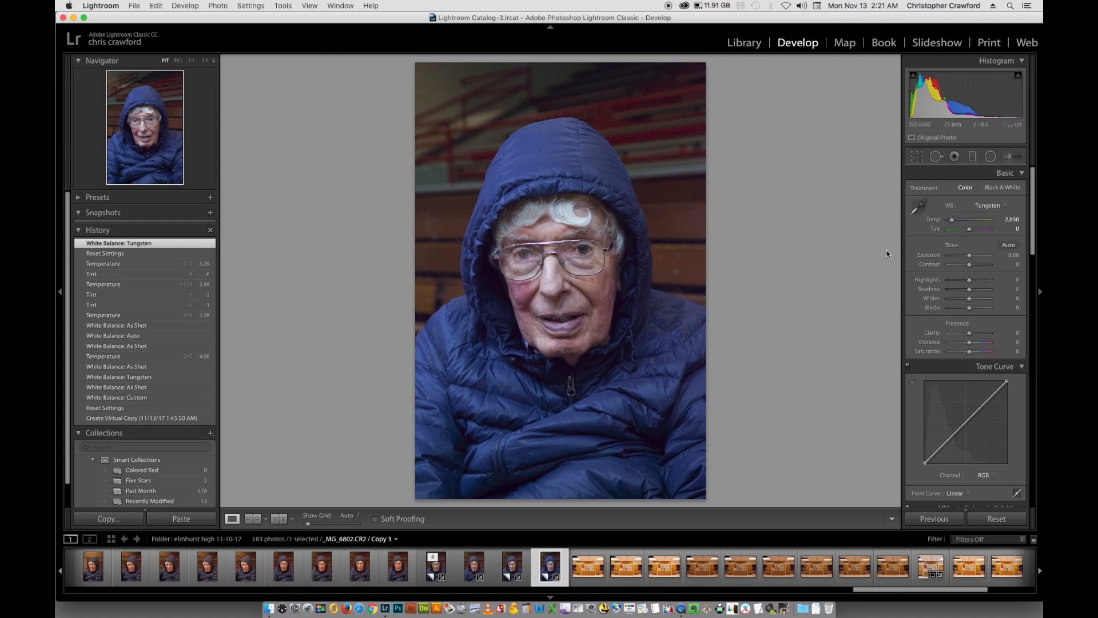
left_click(989, 204)
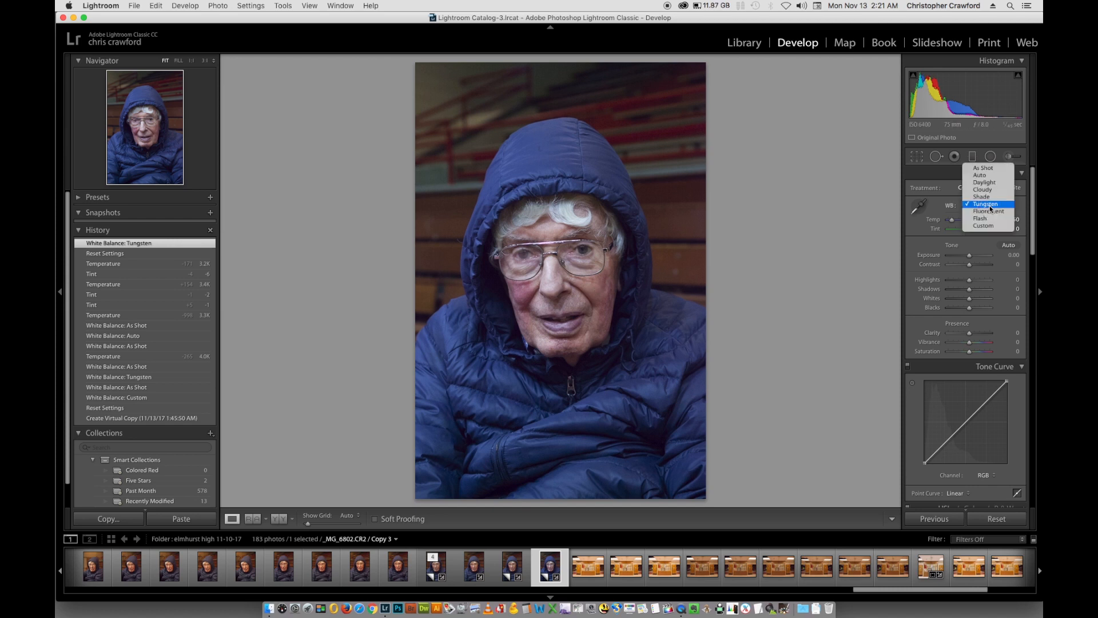
left_click(988, 169)
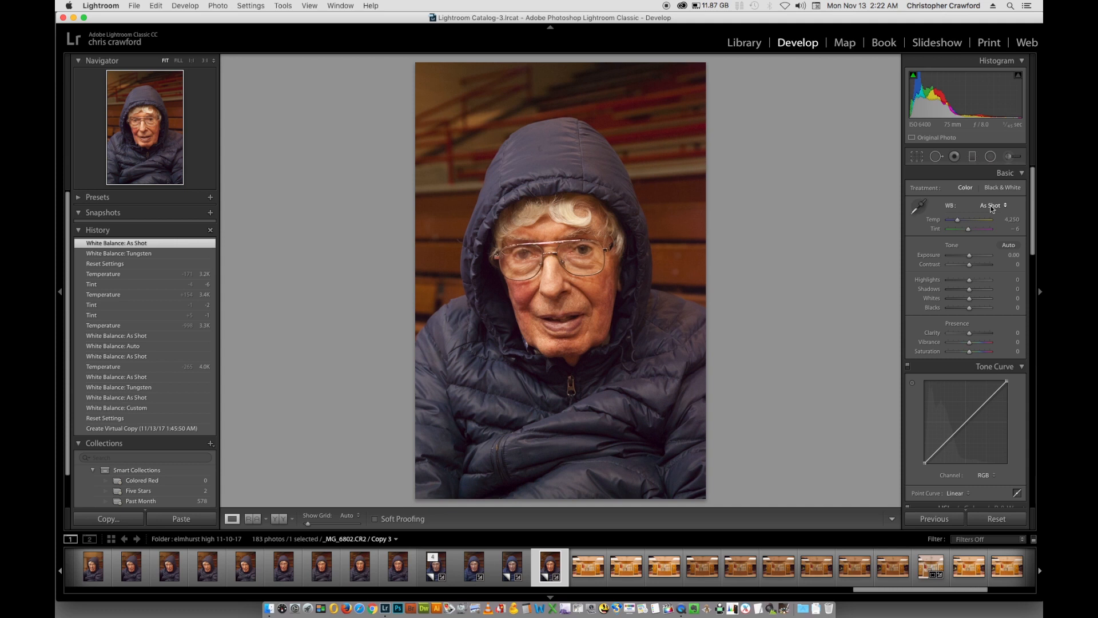
Try the Auto white balance preset on the portrait, and return it to As Shot.
left_click(991, 207)
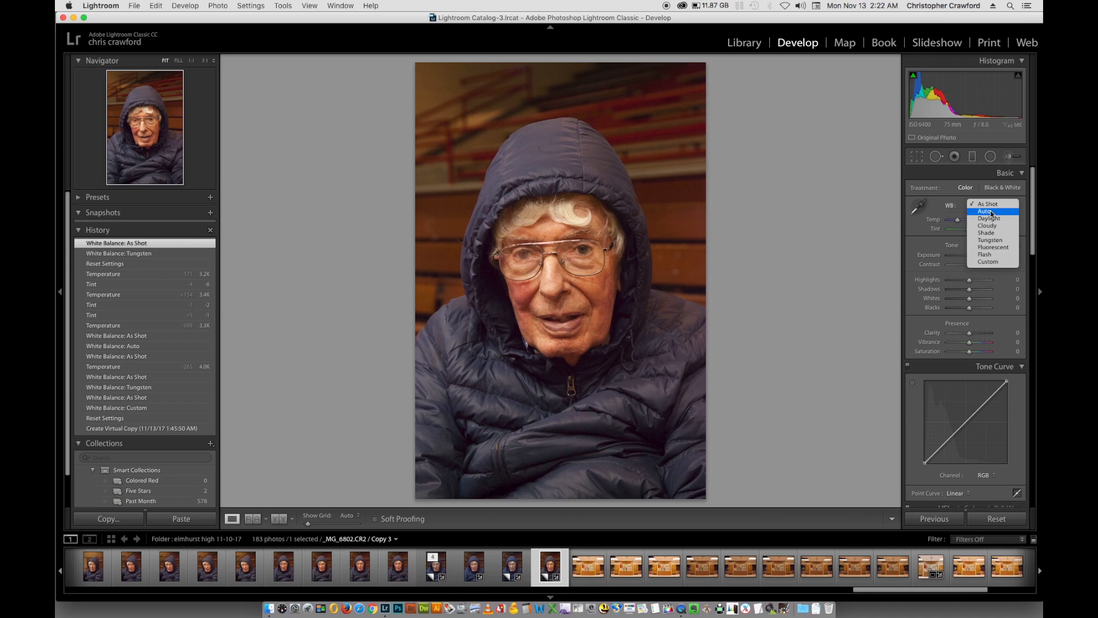
left_click(991, 212)
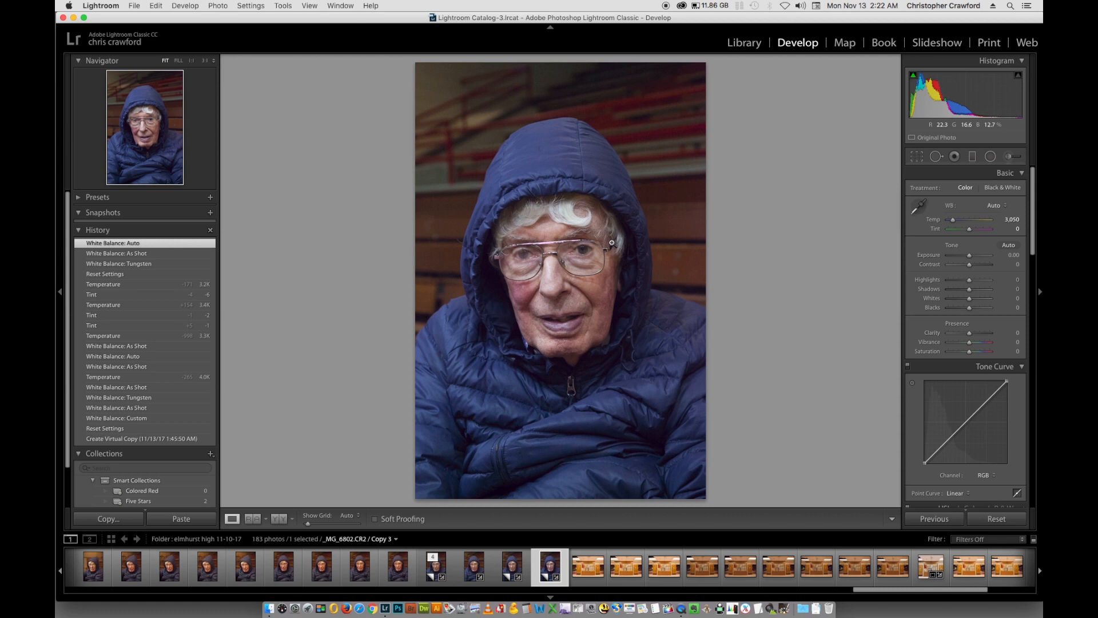
left_click(994, 204)
left_click(995, 197)
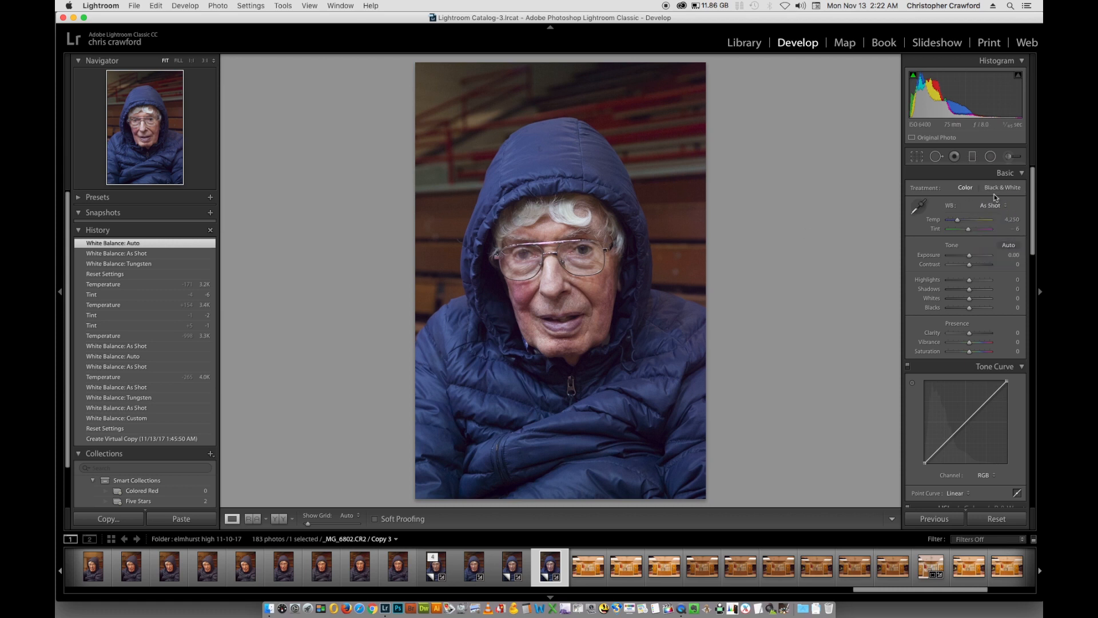
Try a custom white balance sampled from the man's white hair with the White Balance Selector, and revert to As Shot.
left_click(917, 204)
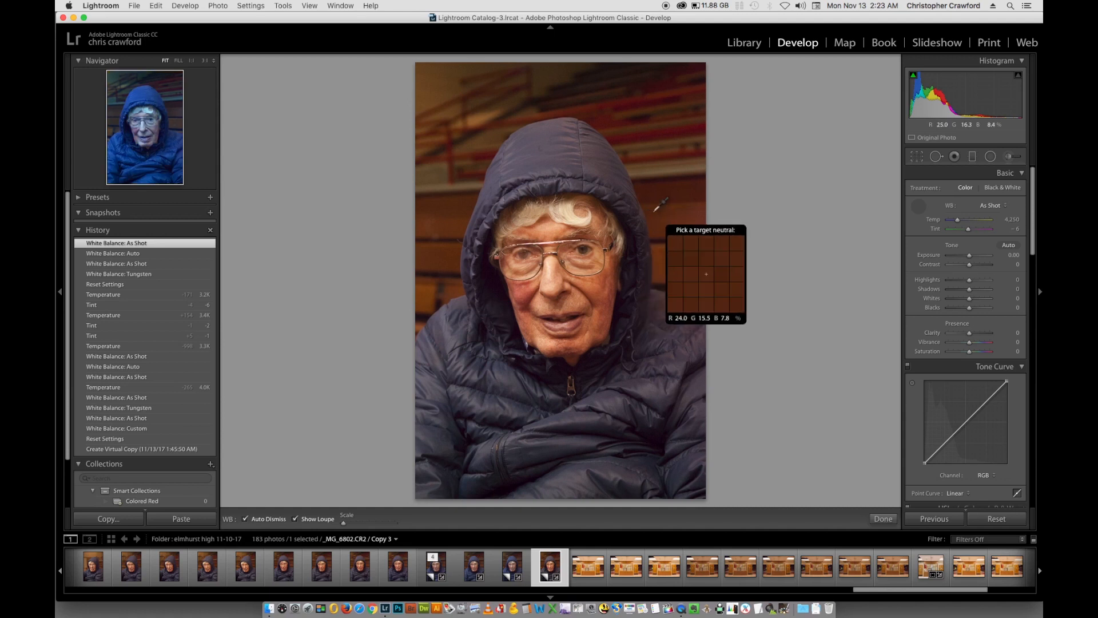
left_click(578, 221)
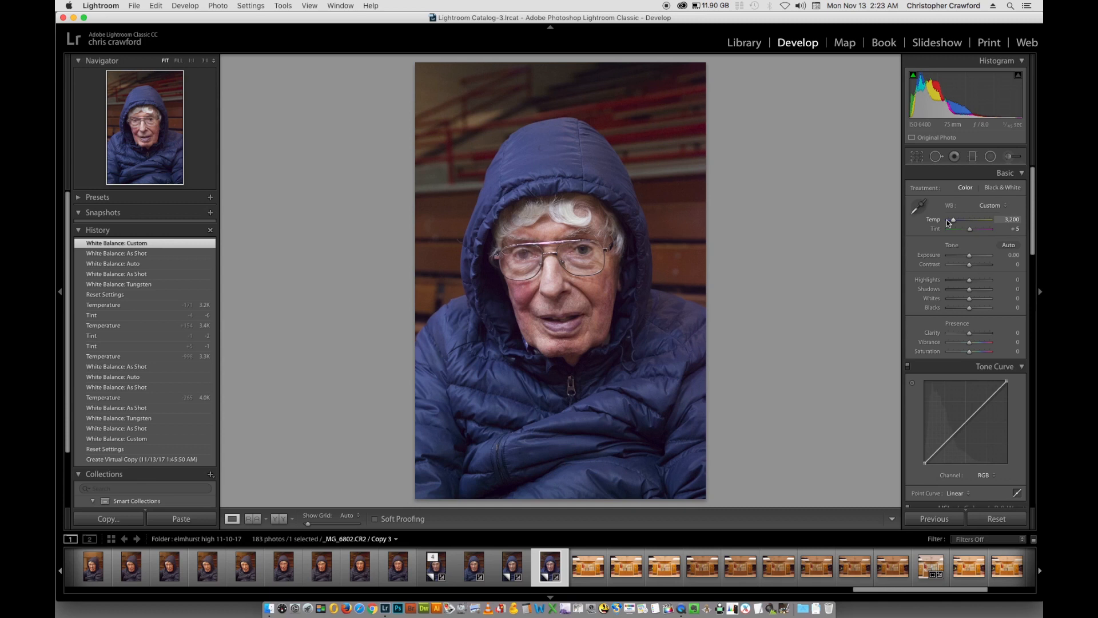
left_click(989, 206)
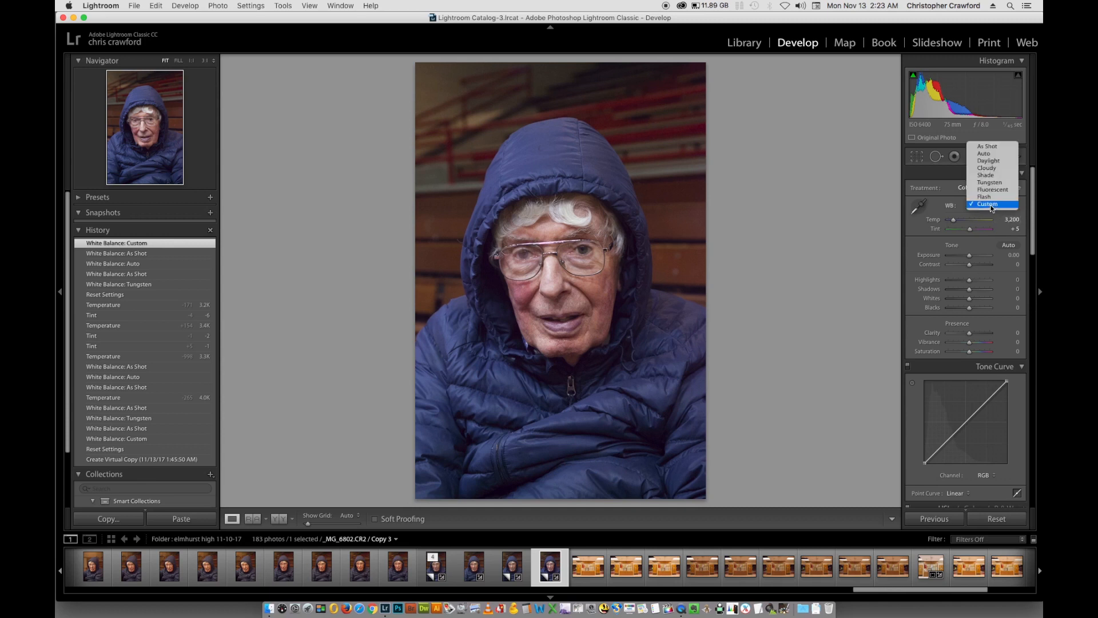
left_click(989, 147)
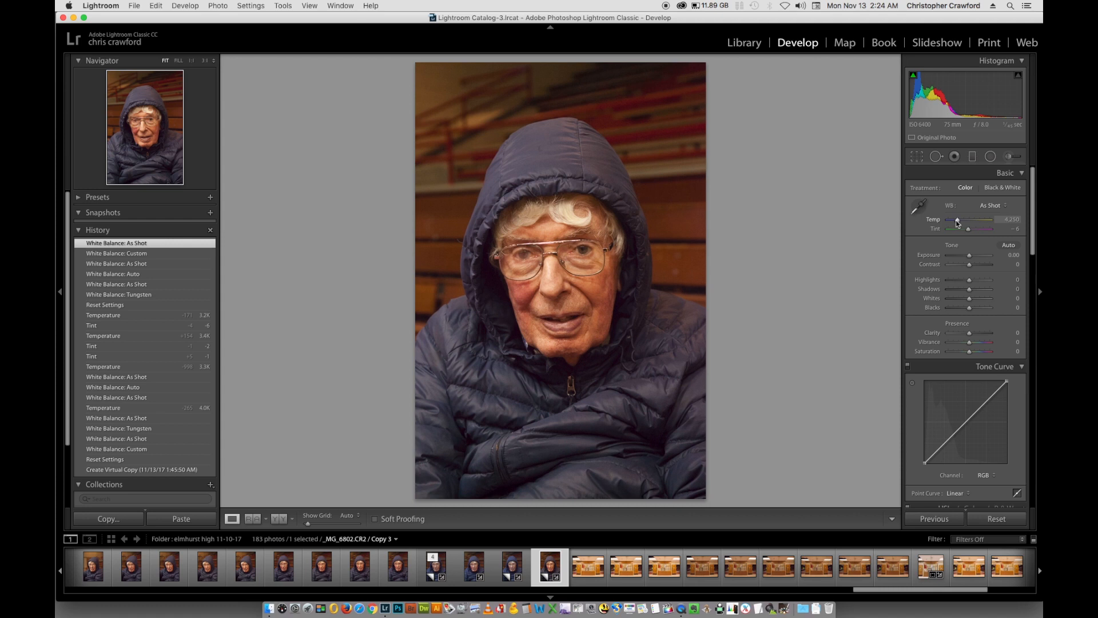
Cool the portrait's white balance by lowering the colour temperature to about 3,291.
left_click_drag(955, 219, 953, 221)
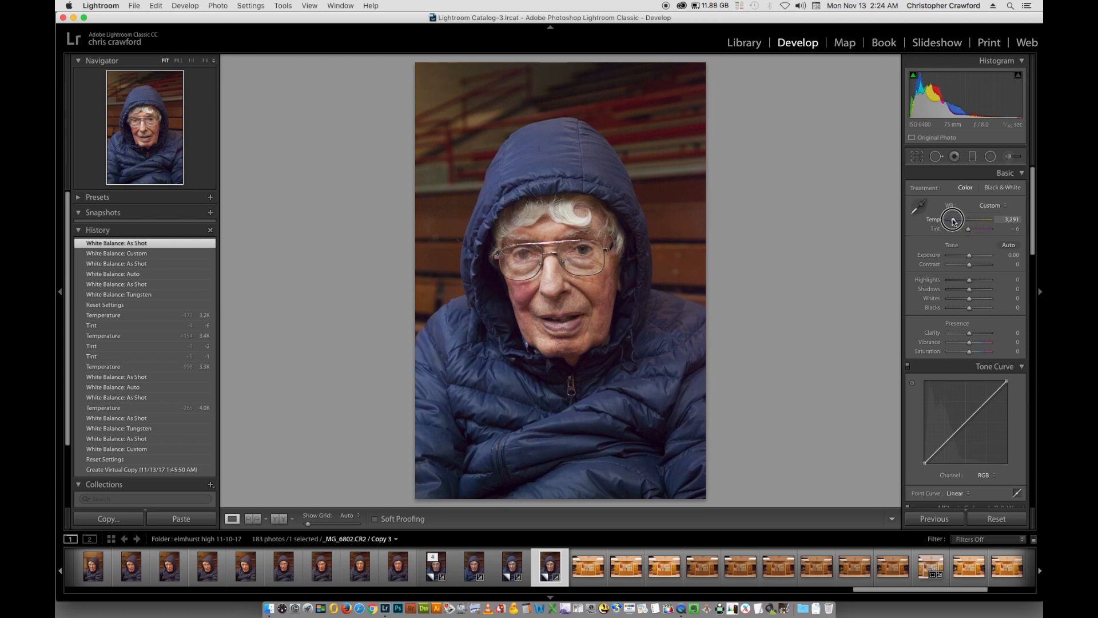
left_click_drag(952, 221, 953, 222)
left_click_drag(953, 222, 953, 222)
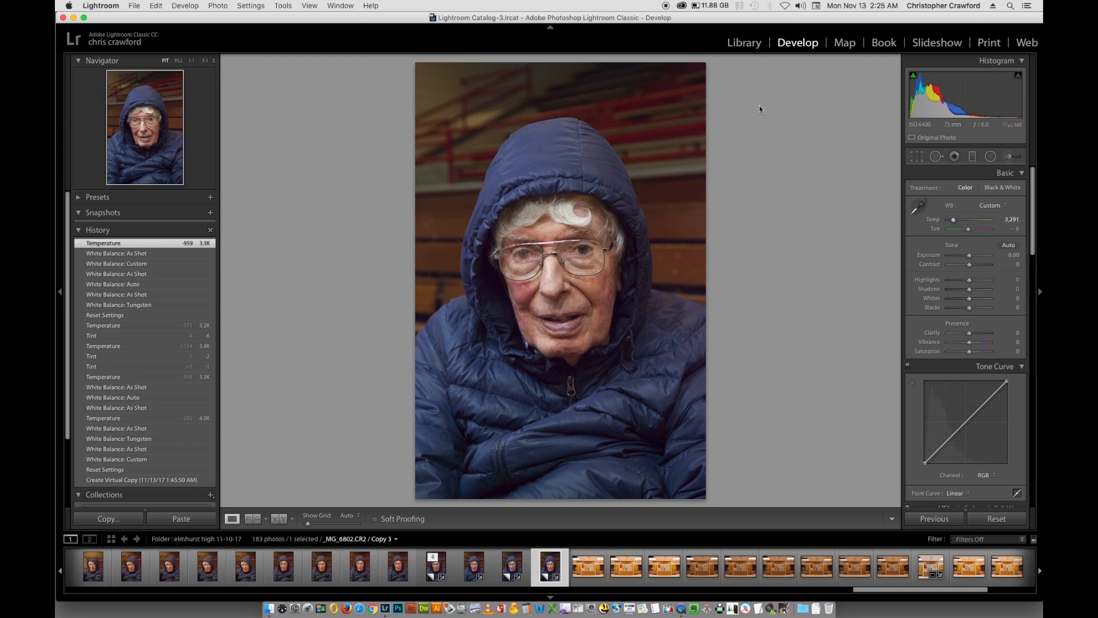
Examine the colour of the man's skin, lips, nose and eyes up close, and return to the whole photo.
left_click(579, 277)
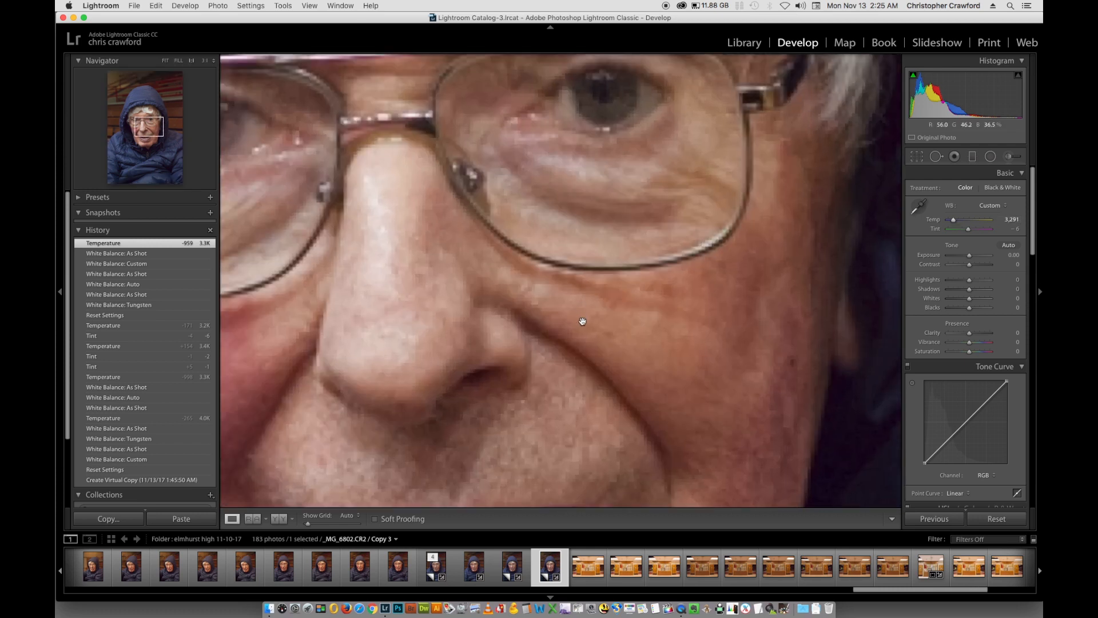
left_click_drag(608, 358, 725, 362)
left_click_drag(563, 221, 564, 186)
left_click_drag(643, 350, 615, 196)
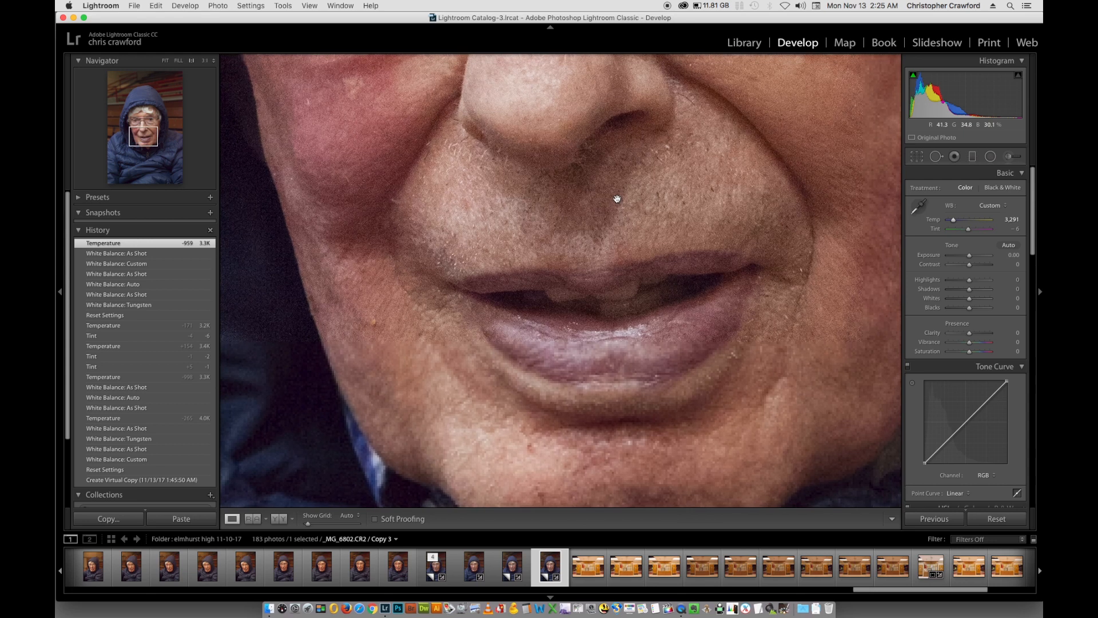
left_click_drag(630, 360, 629, 311)
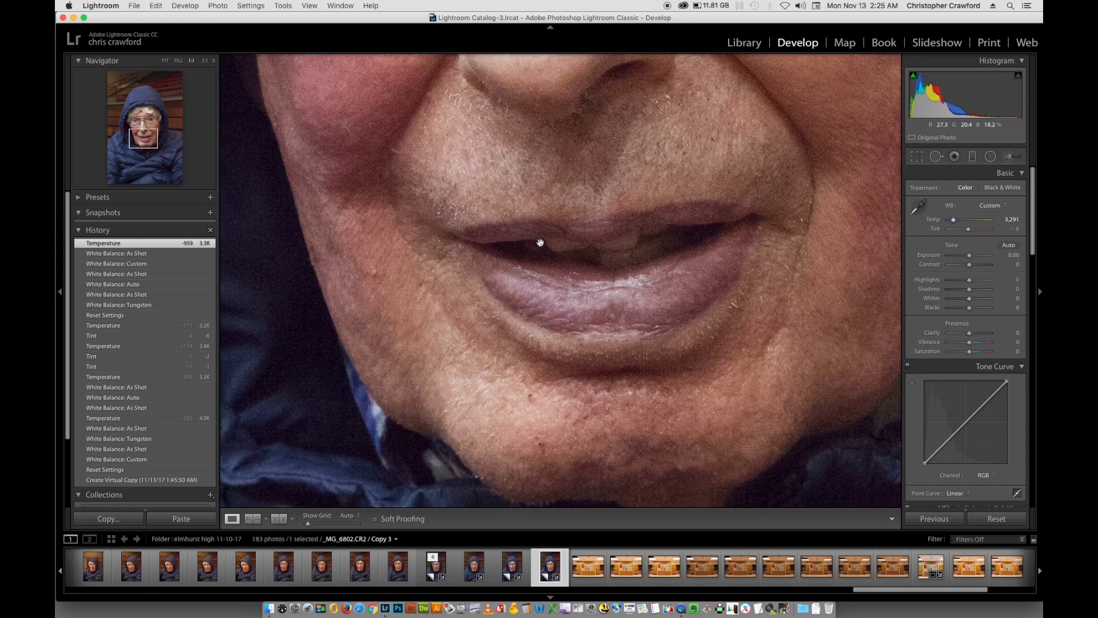
left_click_drag(688, 137, 683, 323)
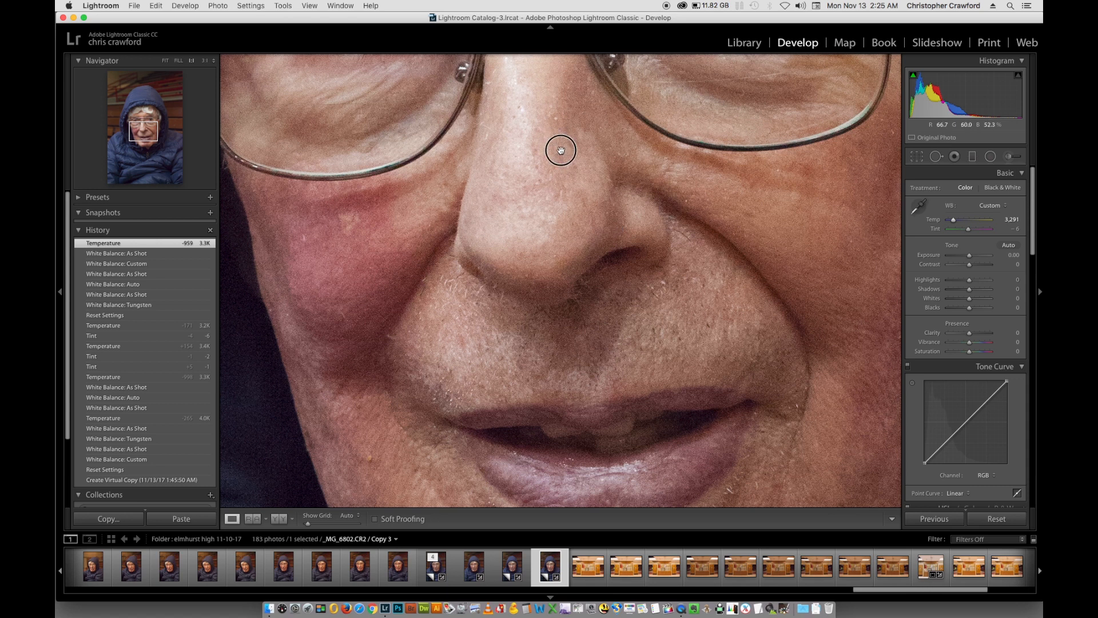
left_click_drag(558, 149, 591, 299)
left_click_drag(589, 142, 590, 276)
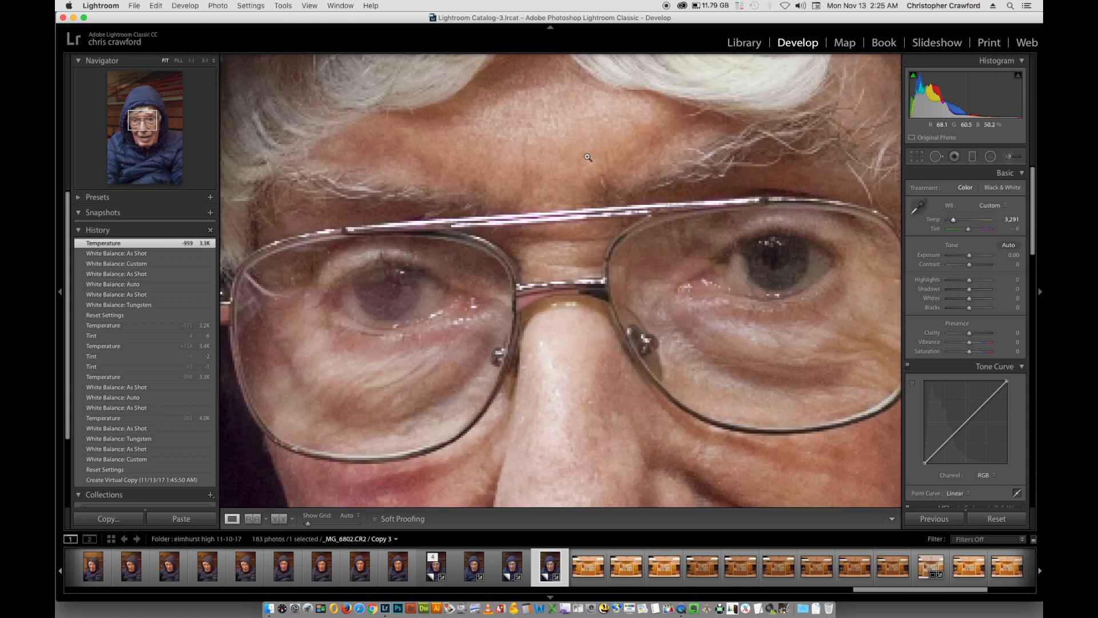
left_click(587, 156)
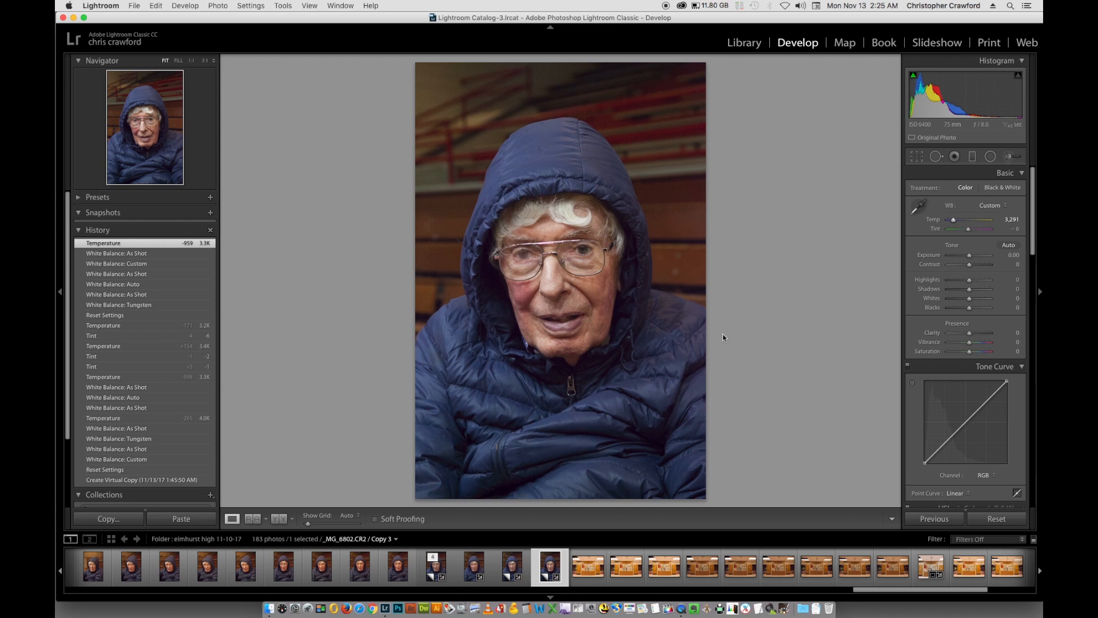
left_click(580, 276)
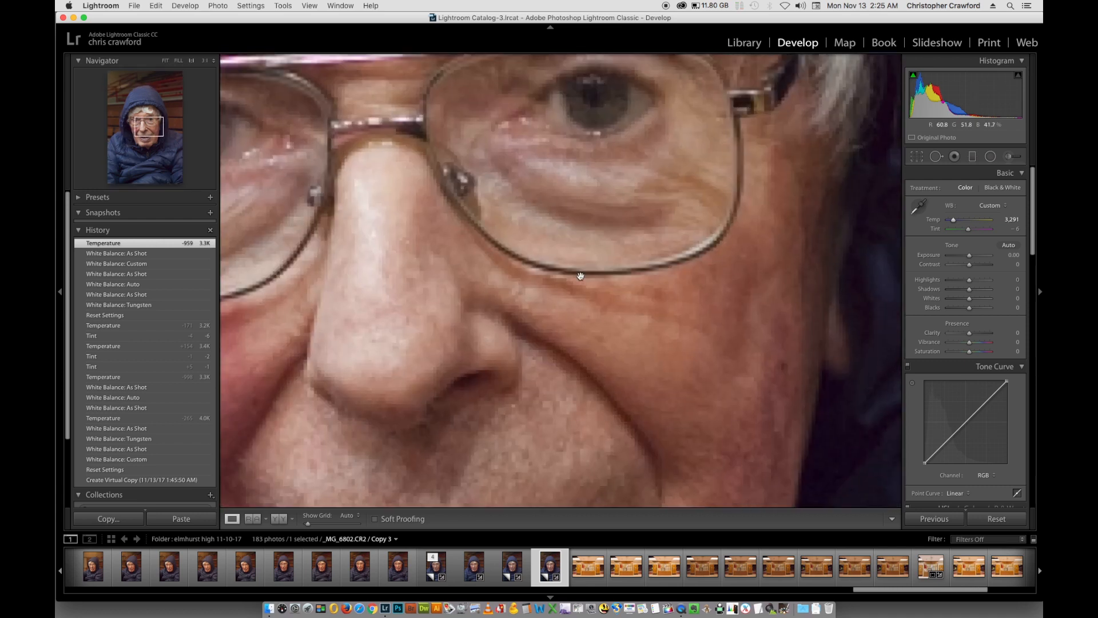
left_click(583, 293)
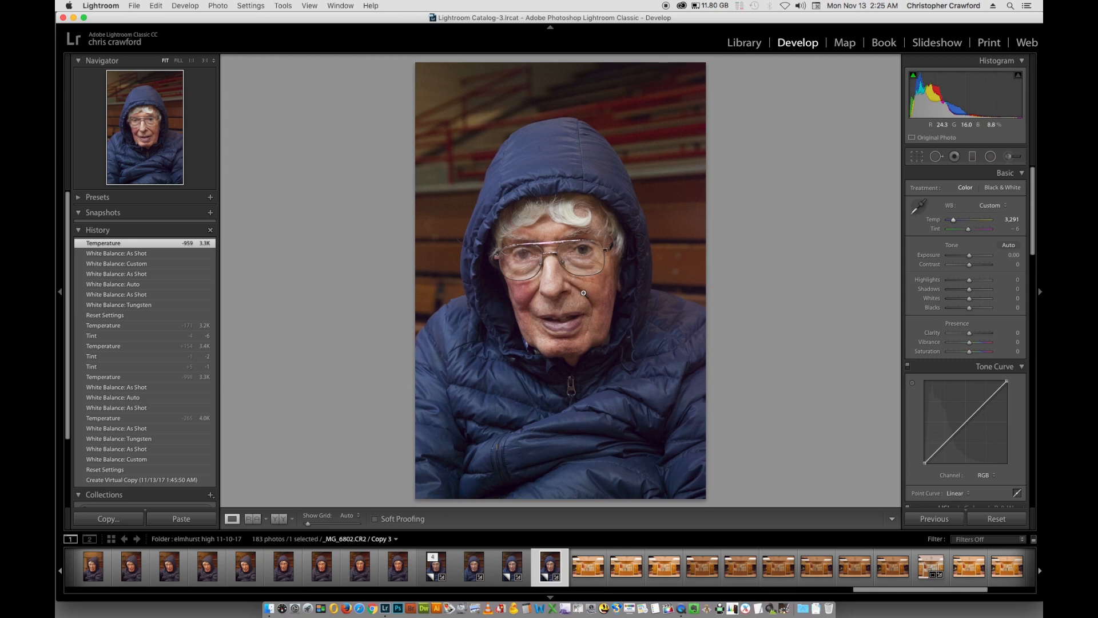
Try a warmer colour temperature of about 3,486, and settle on 3,230.
left_click_drag(954, 222, 954, 221)
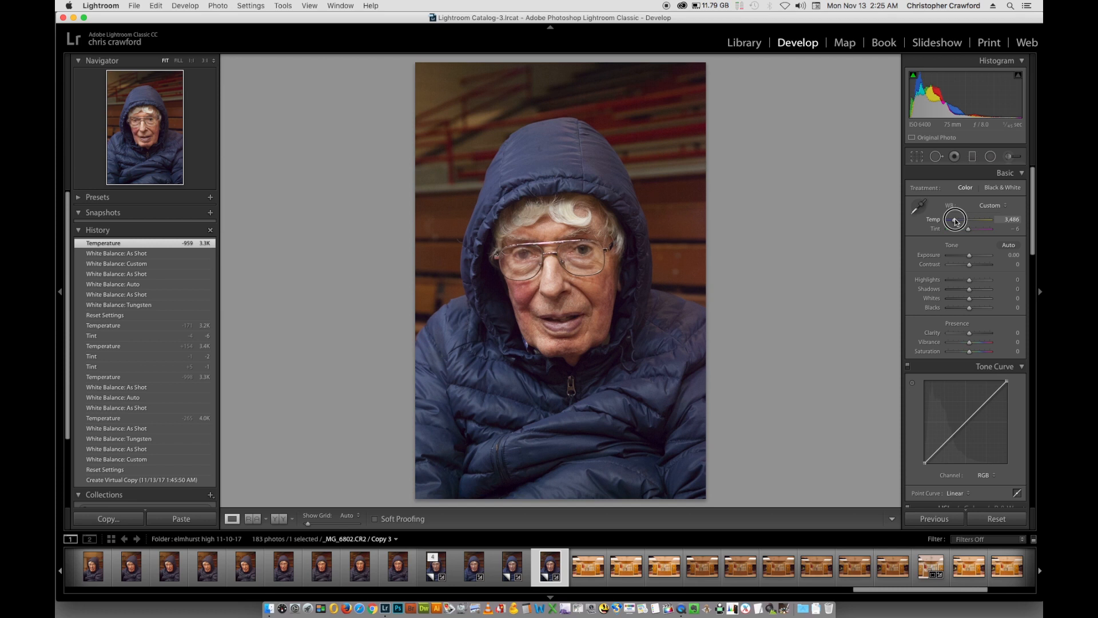
left_click_drag(954, 222, 955, 222)
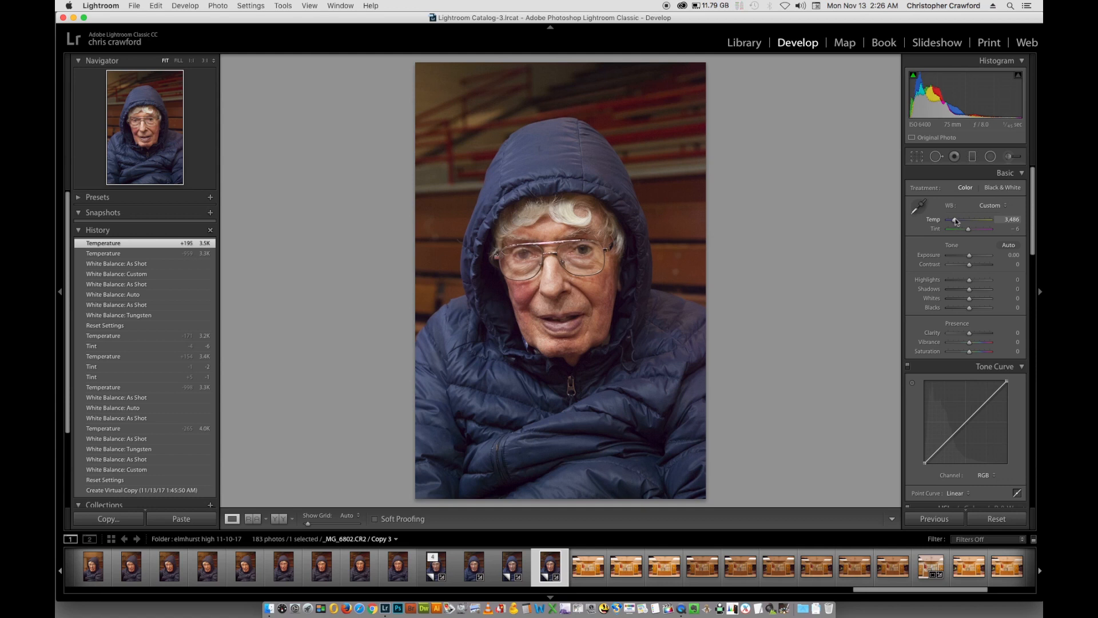
left_click_drag(954, 221, 953, 222)
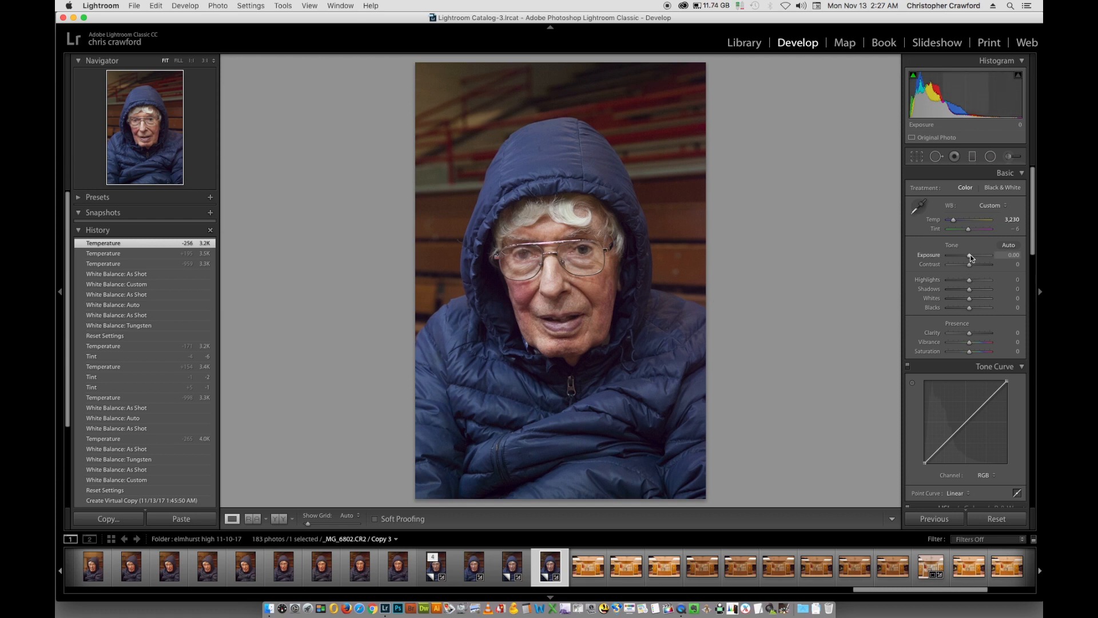
Try darkening the photo to an Exposure of -0.30, and reset Exposure to 0.
left_click_drag(970, 255, 968, 255)
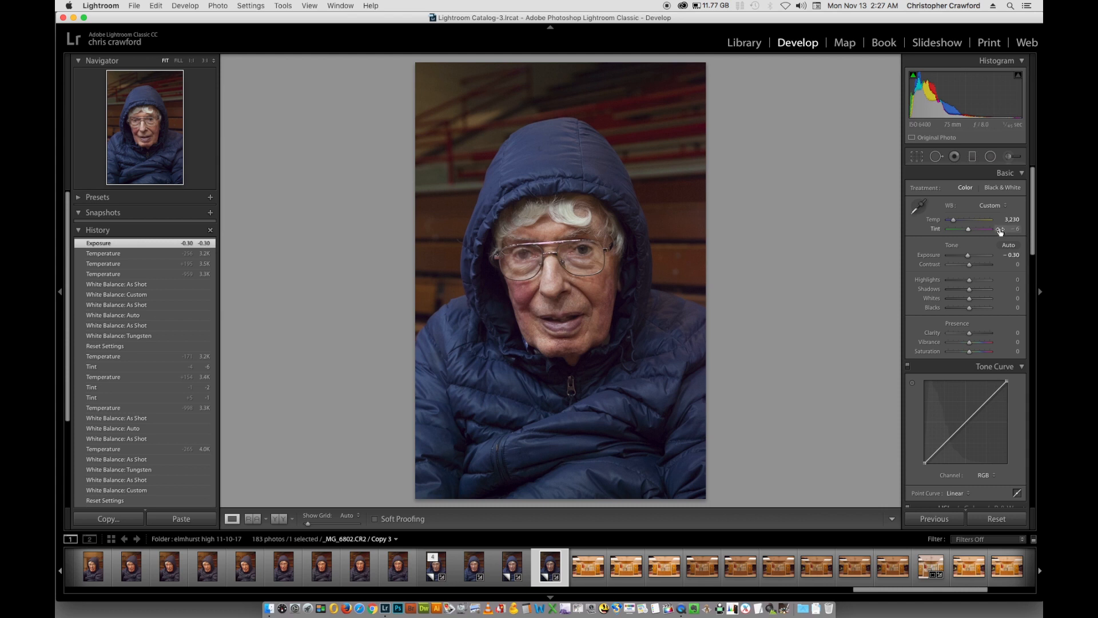
left_click_drag(966, 256, 969, 258)
left_click(1007, 255)
type("0")
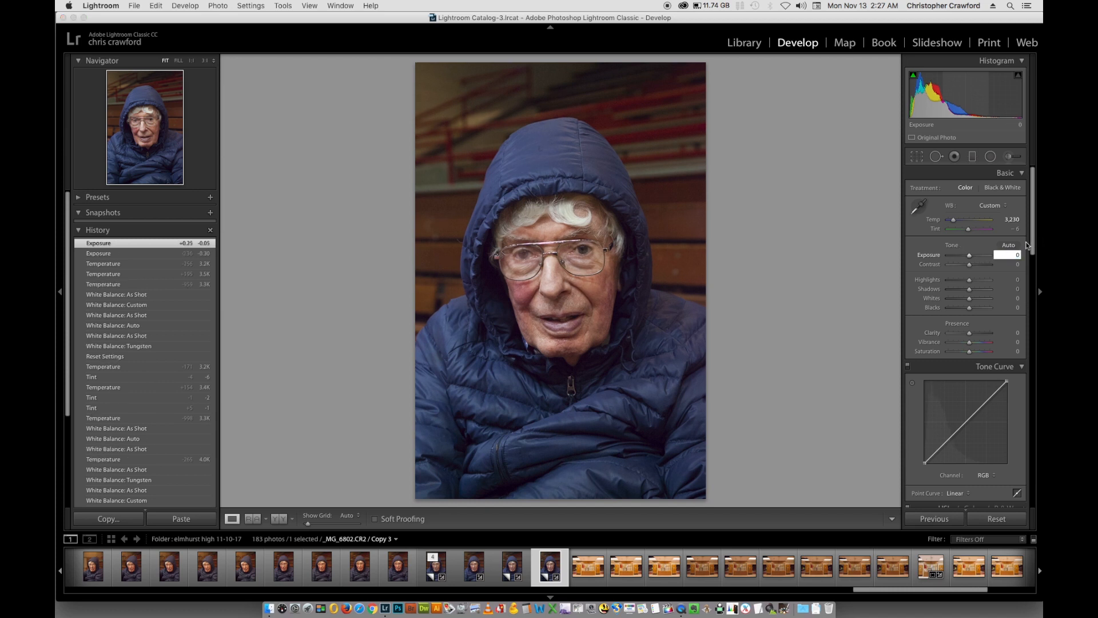
Reduce Highlights to -32 and raise Shadows to +37 to balance the portrait's tones.
left_click_drag(969, 283, 964, 280)
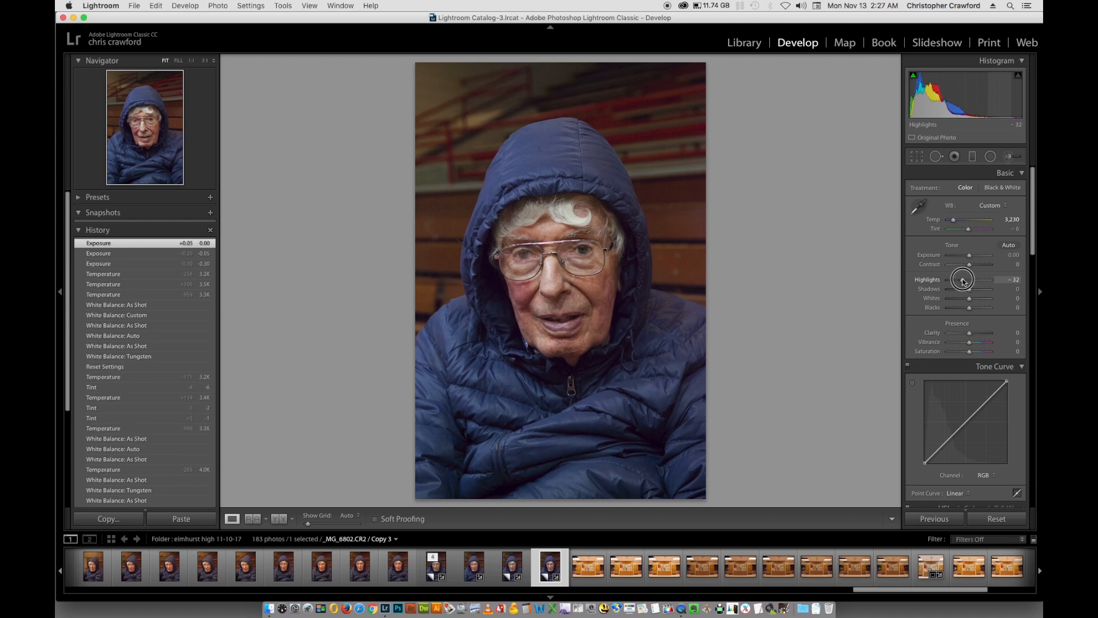
left_click_drag(963, 281, 963, 281)
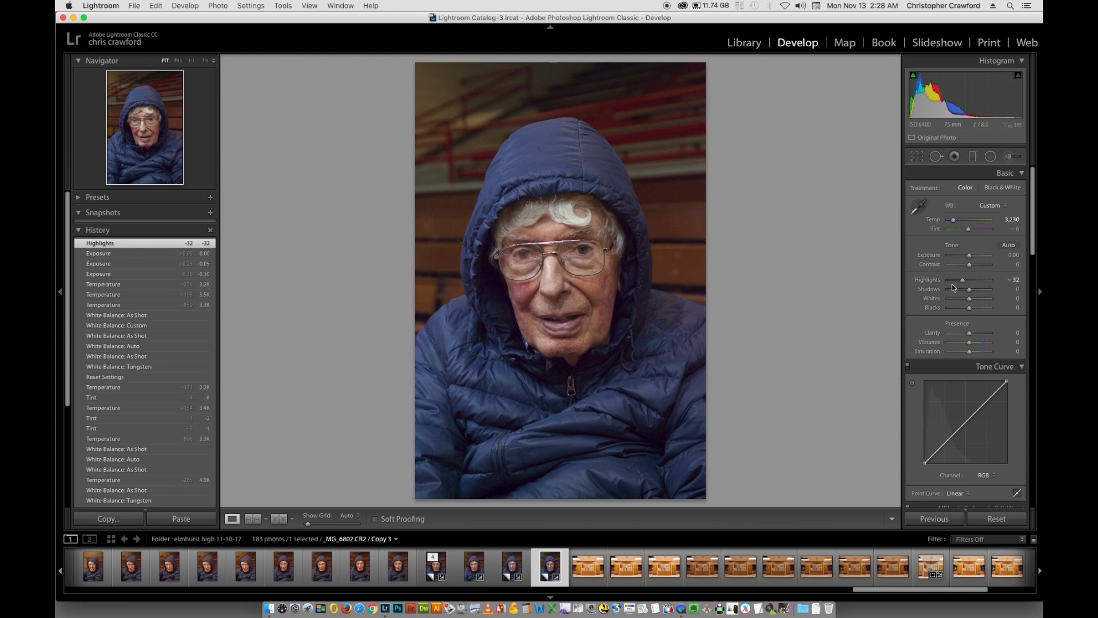
mouse_move(970, 292)
left_mouse_down()
mouse_move(982, 292)
mouse_move(973, 290)
left_mouse_up()
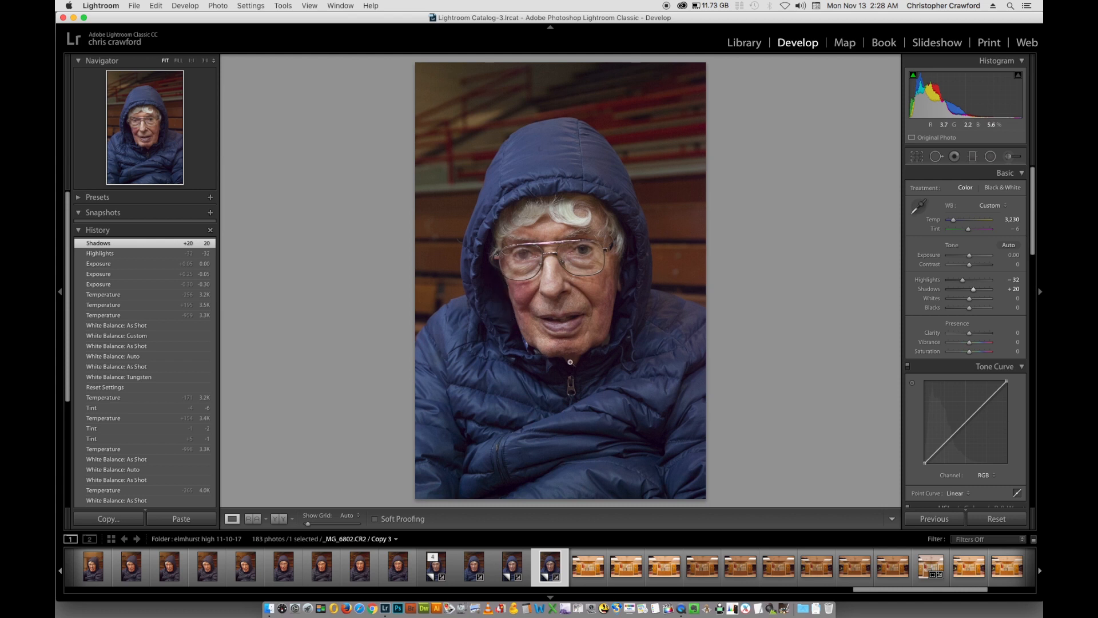
left_click_drag(975, 292, 979, 291)
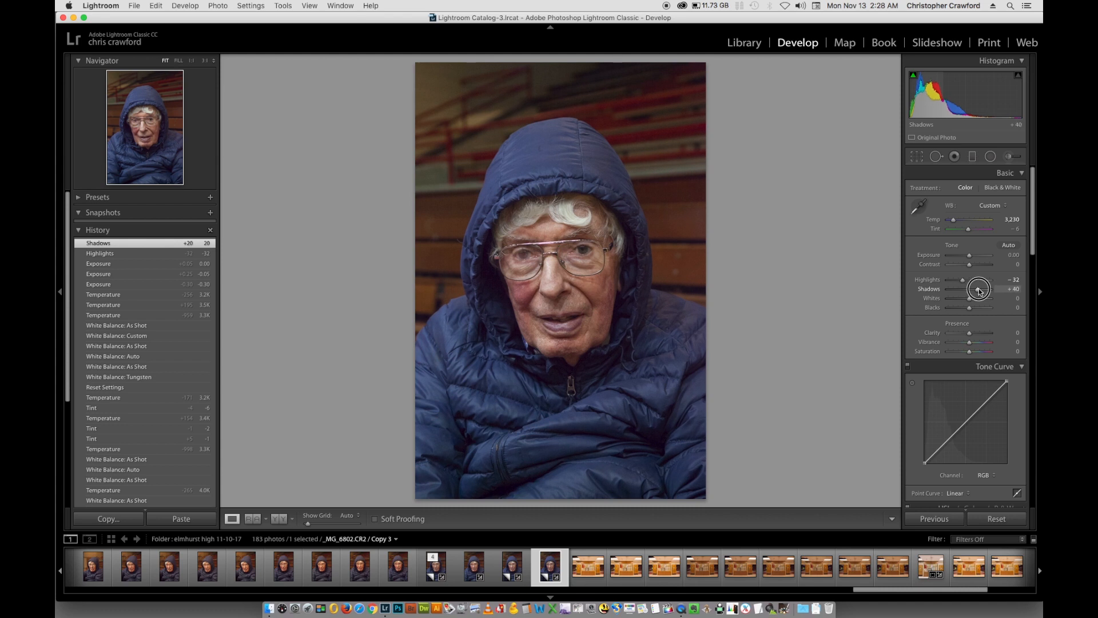
left_click_drag(978, 288, 978, 288)
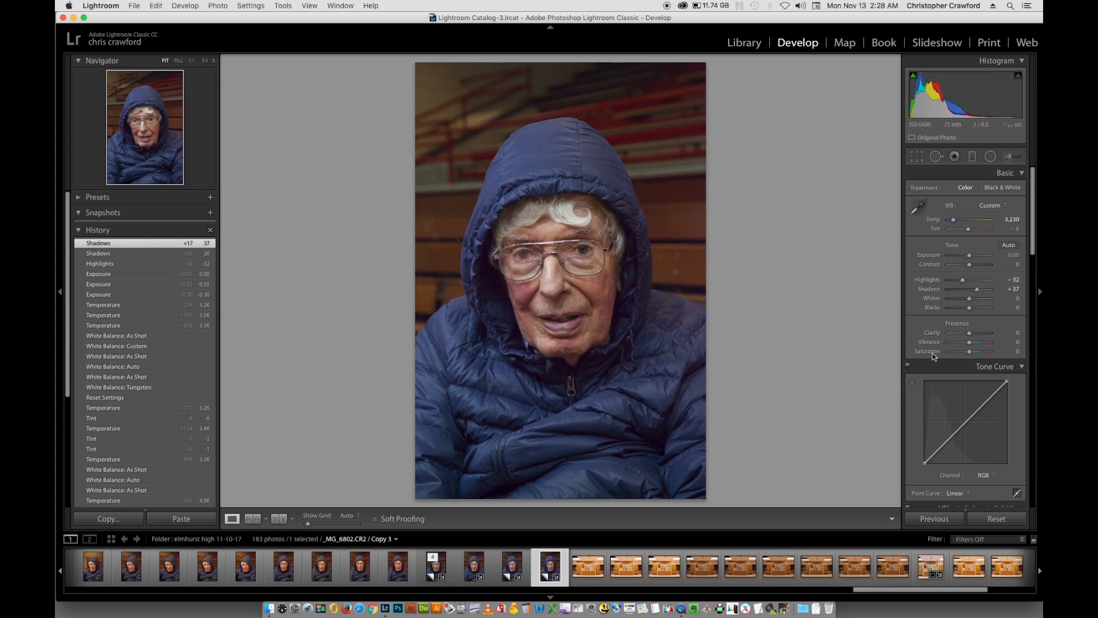
Examine the fine detail and noise in the man's eyes, nose, skin and hair at full magnification before sharpening.
left_click_drag(1033, 224, 1032, 201)
scroll(1021, 251, "down", 10)
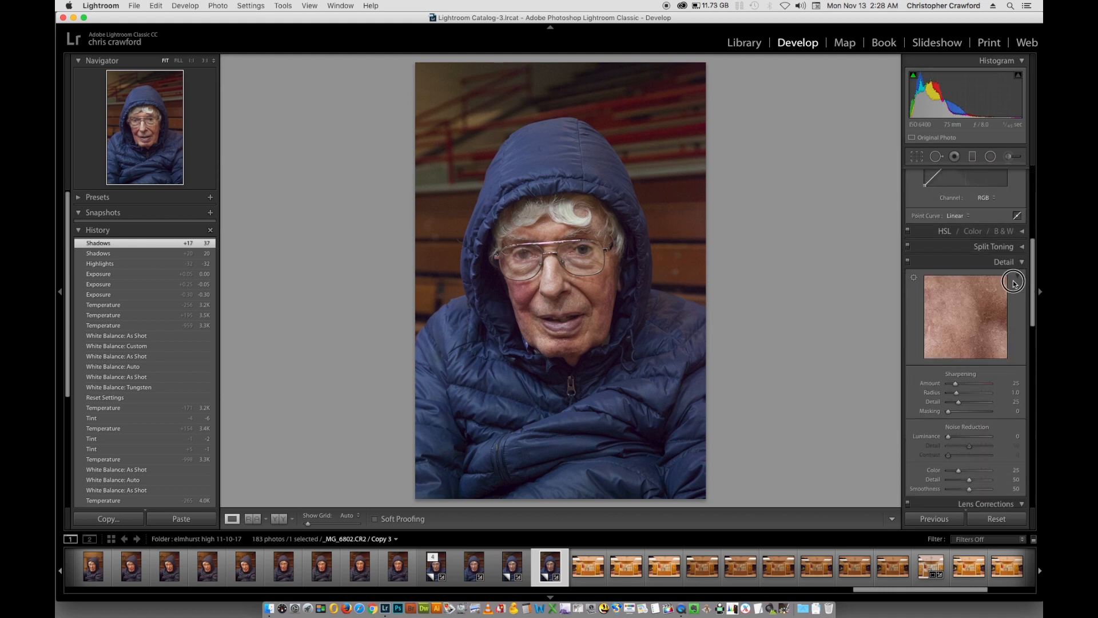
scroll(1010, 303, "down", 2)
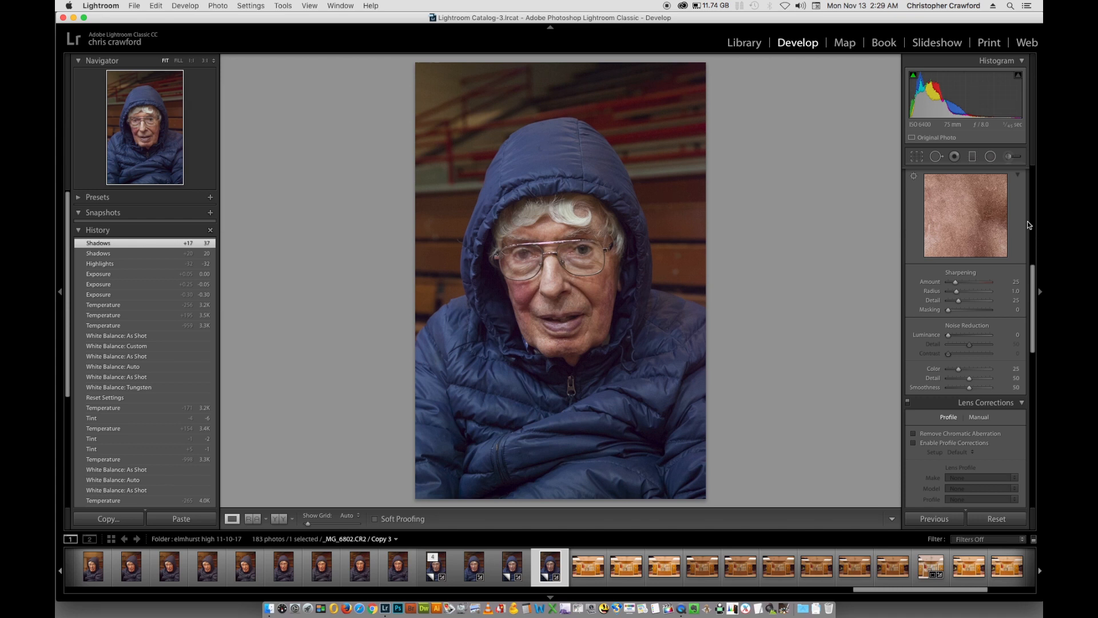
left_click(569, 262)
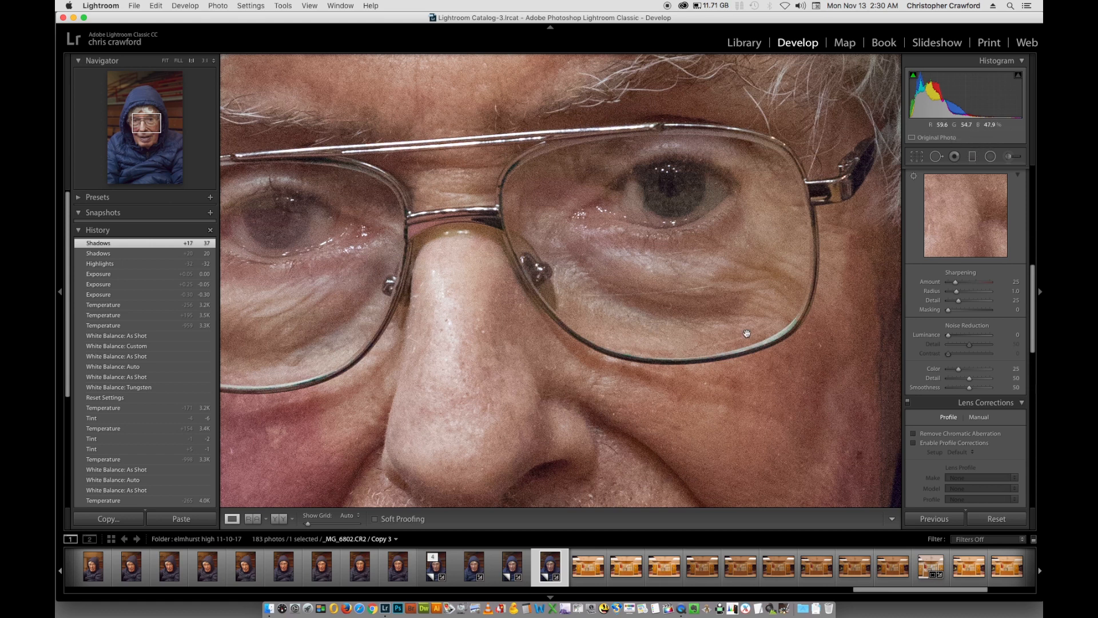
left_click(474, 356)
left_click_drag(474, 356, 496, 324)
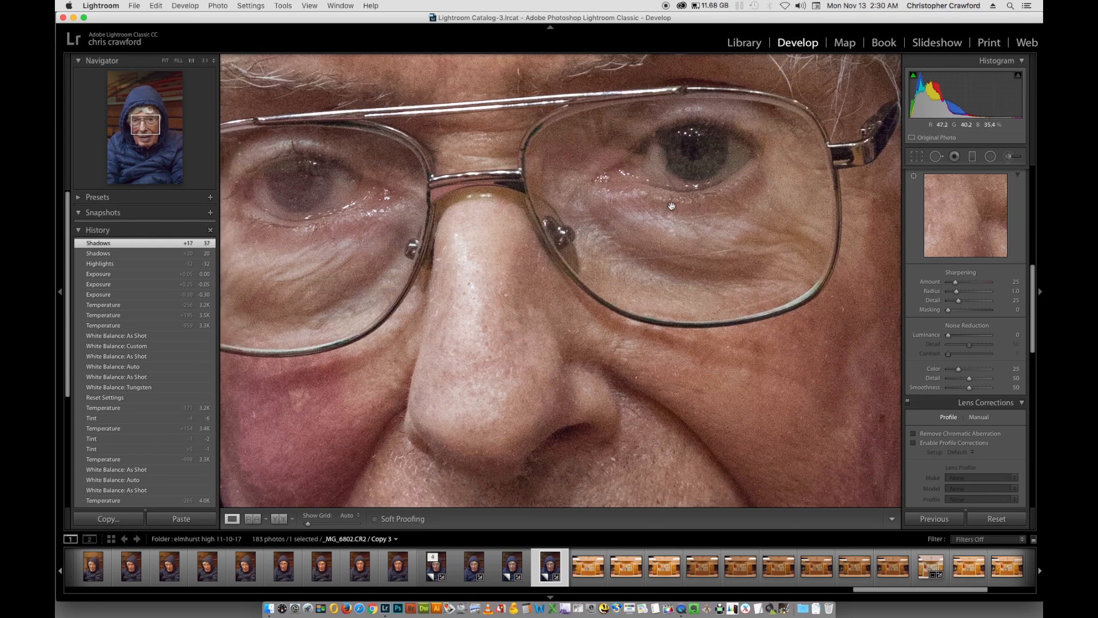
left_click(732, 168)
left_click_drag(733, 169, 727, 336)
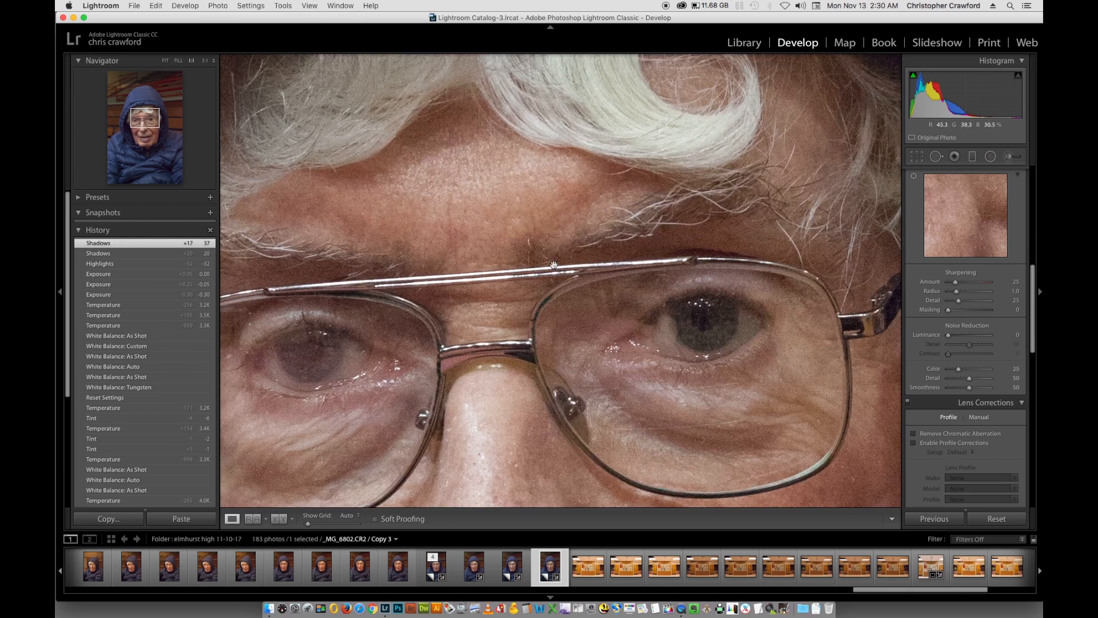
left_click_drag(628, 405, 613, 263)
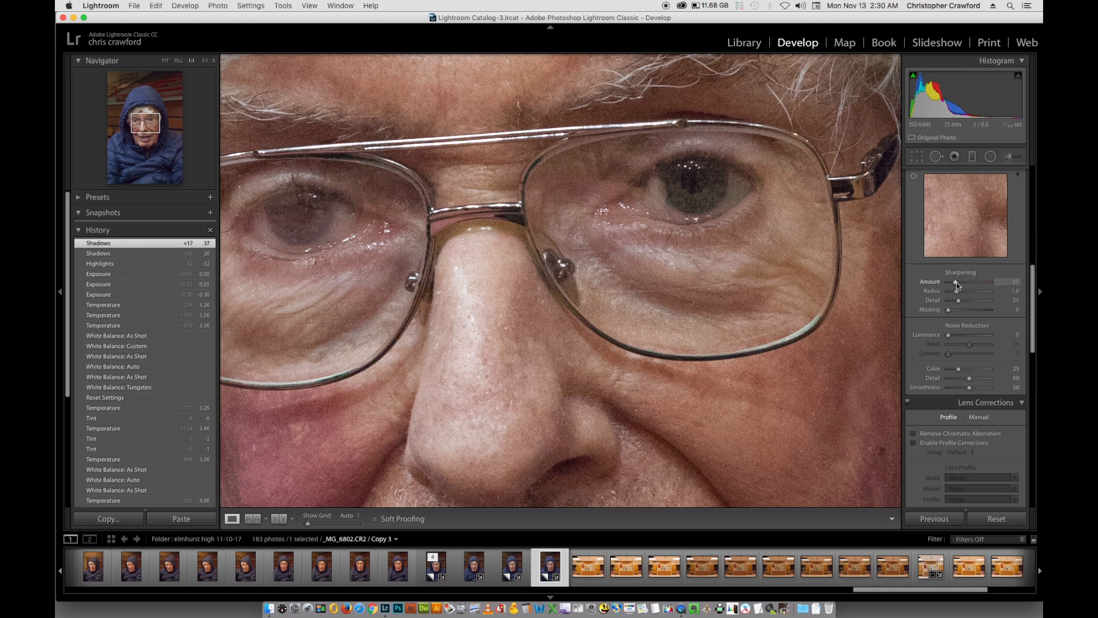
Set the sharpening Amount to 40, Radius to 0.7 and Detail to 30.
left_click_drag(956, 282, 952, 291)
left_click(1016, 300)
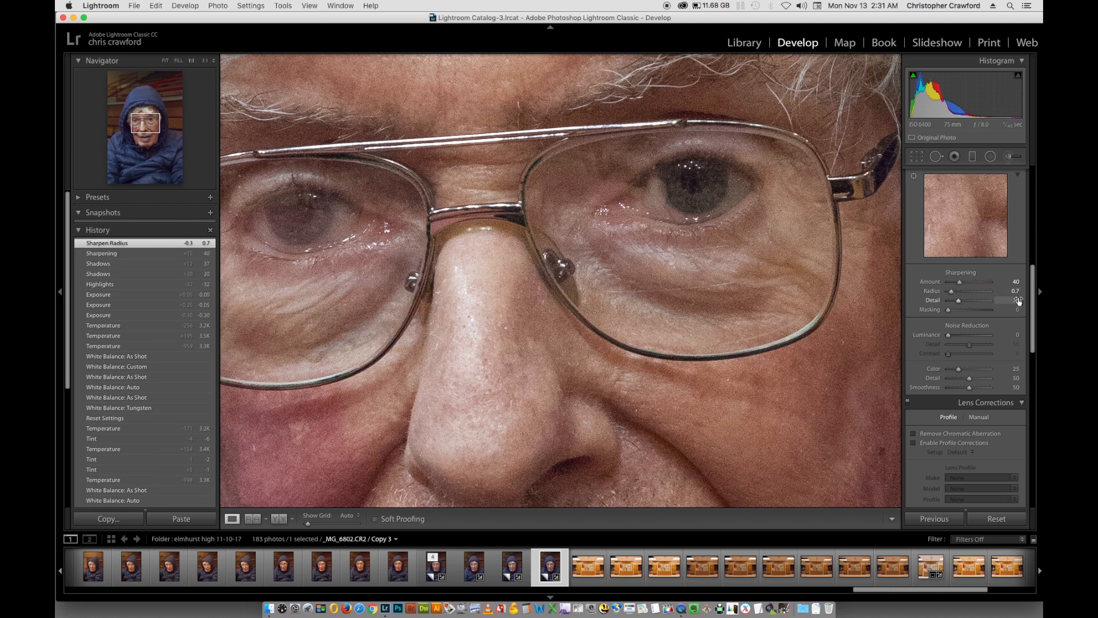
type("30")
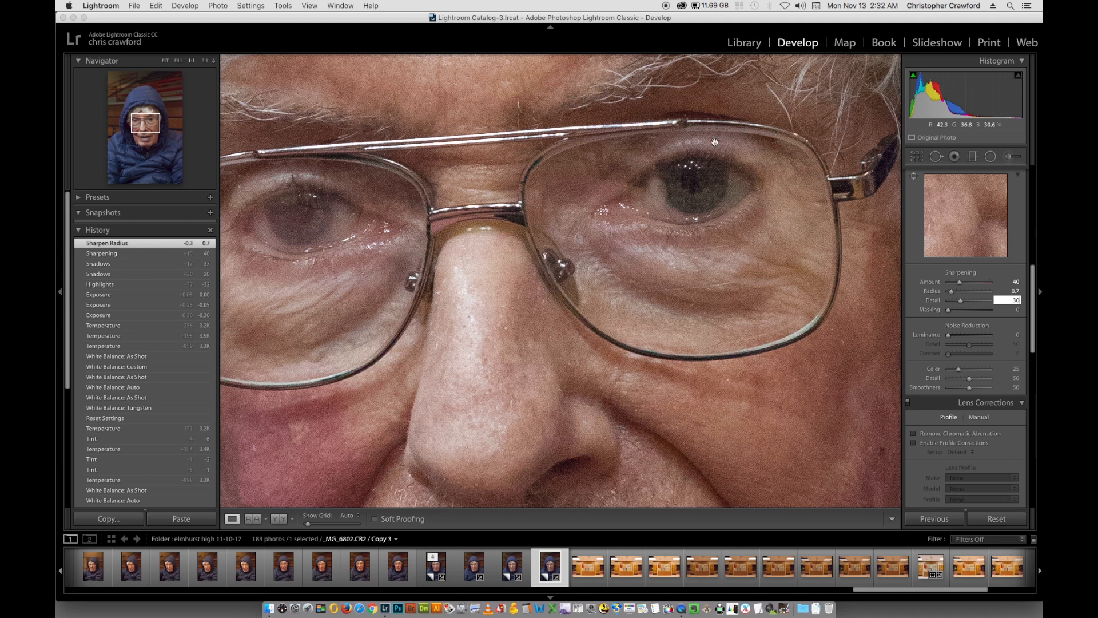
Check the sharpened face and the blurred background beside the hood, and set the sharpening Masking to 45.
left_click_drag(681, 106, 664, 264)
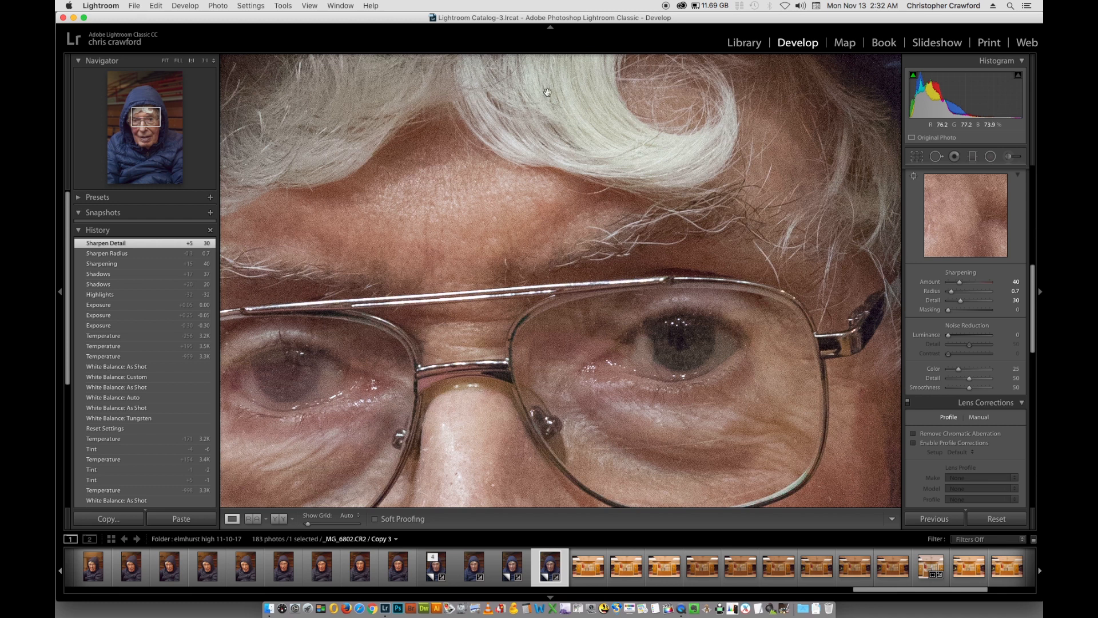
left_click_drag(693, 399, 606, 182)
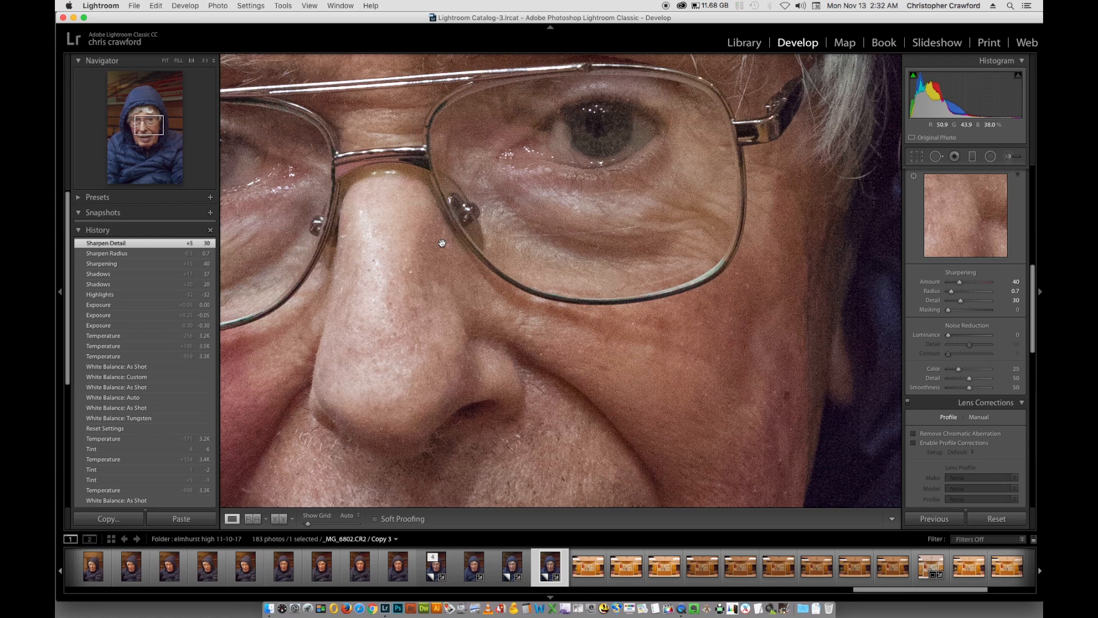
left_click_drag(753, 328, 386, 236)
left_click_drag(796, 152, 522, 299)
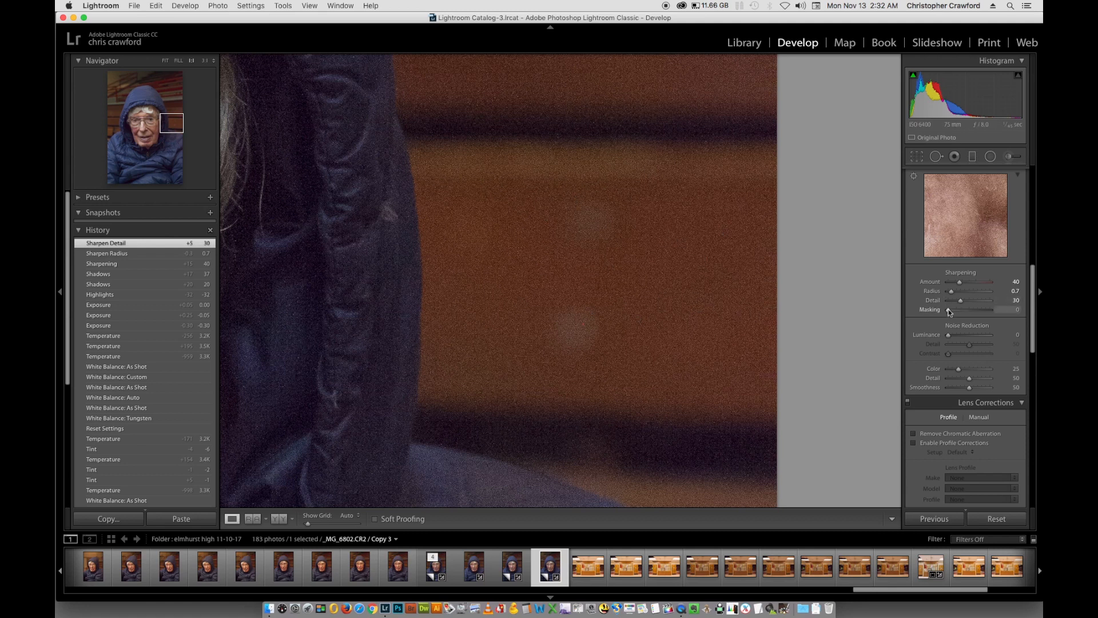
left_click(1016, 310)
type("45")
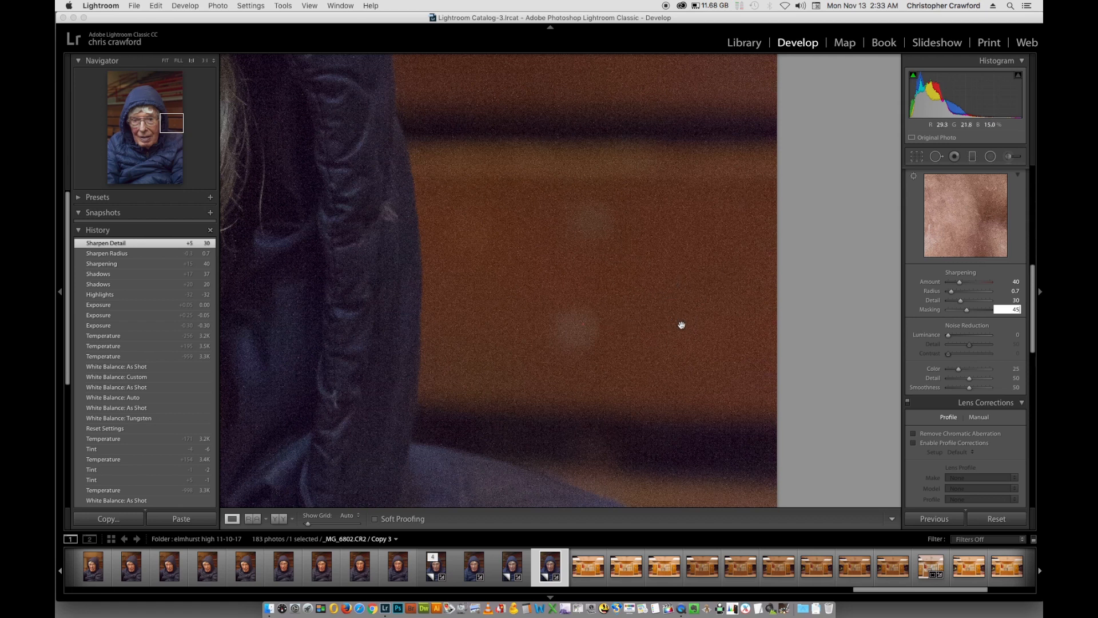
Set Luminance noise reduction to 20 and compare the grain on the face, hood and background.
left_click(1014, 336)
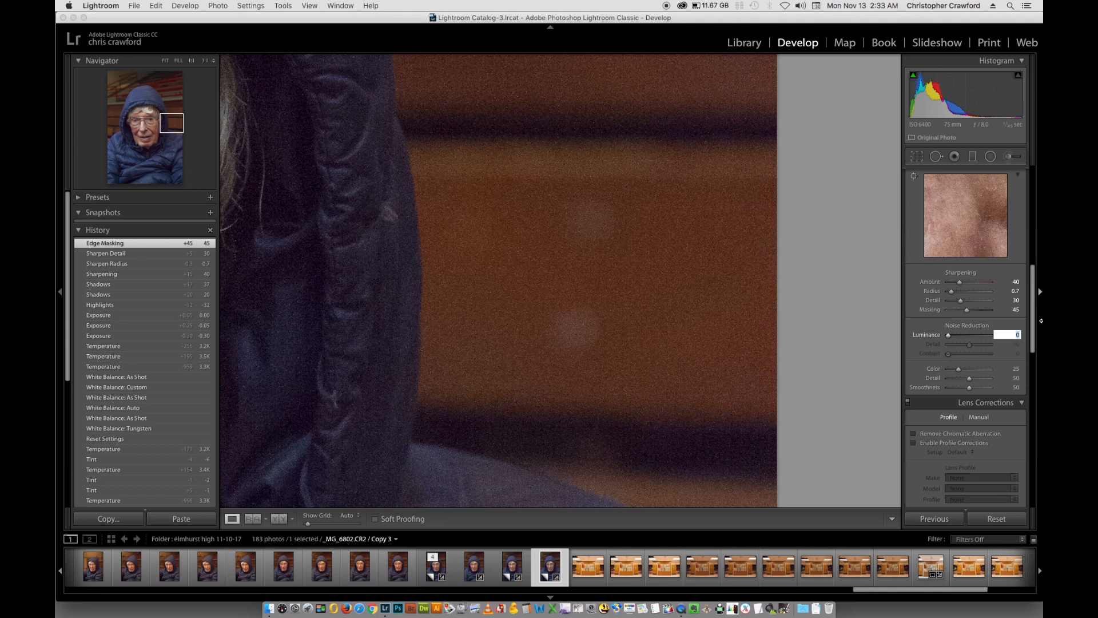
type("25")
key("Return")
key("BackSpace")
key("BackSpace")
key("BackSpace")
key("BackSpace")
type("20")
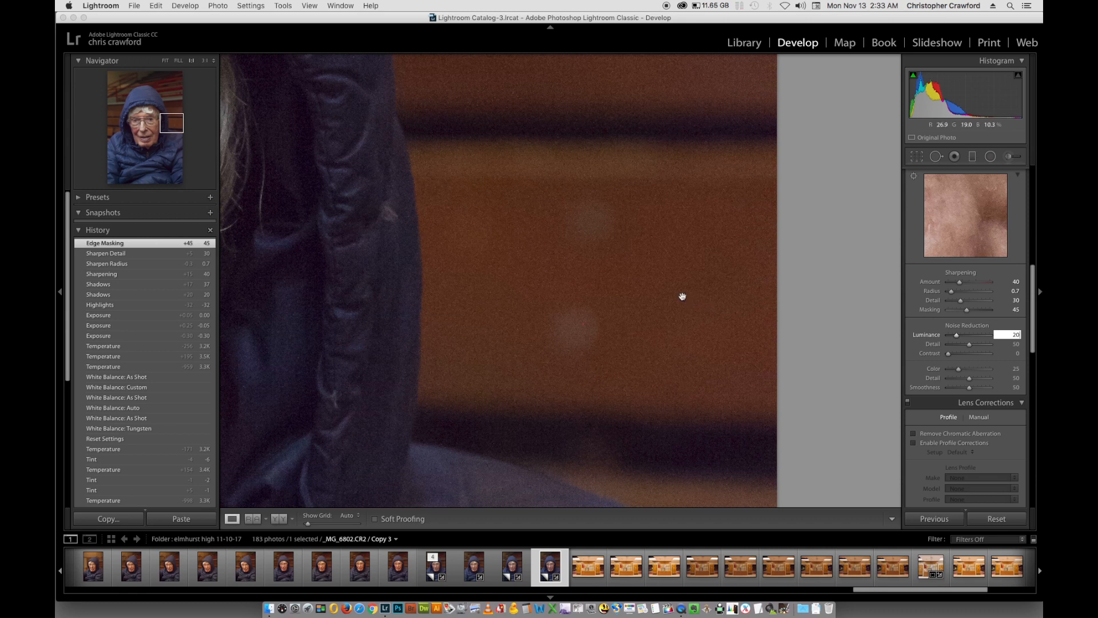
left_click_drag(448, 298, 762, 299)
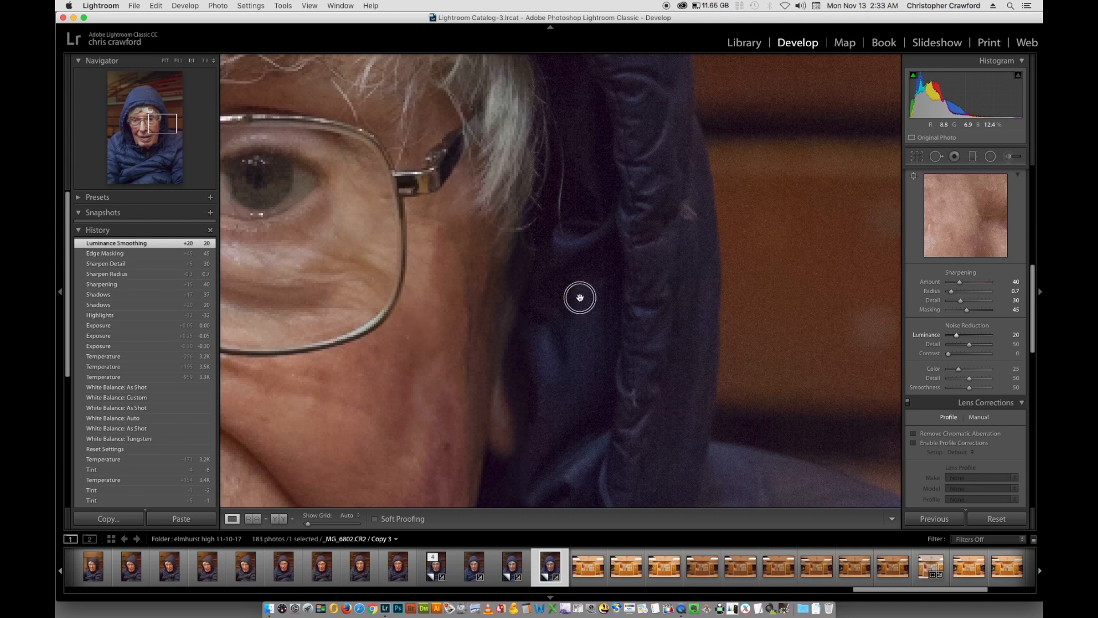
left_click_drag(421, 325, 764, 260)
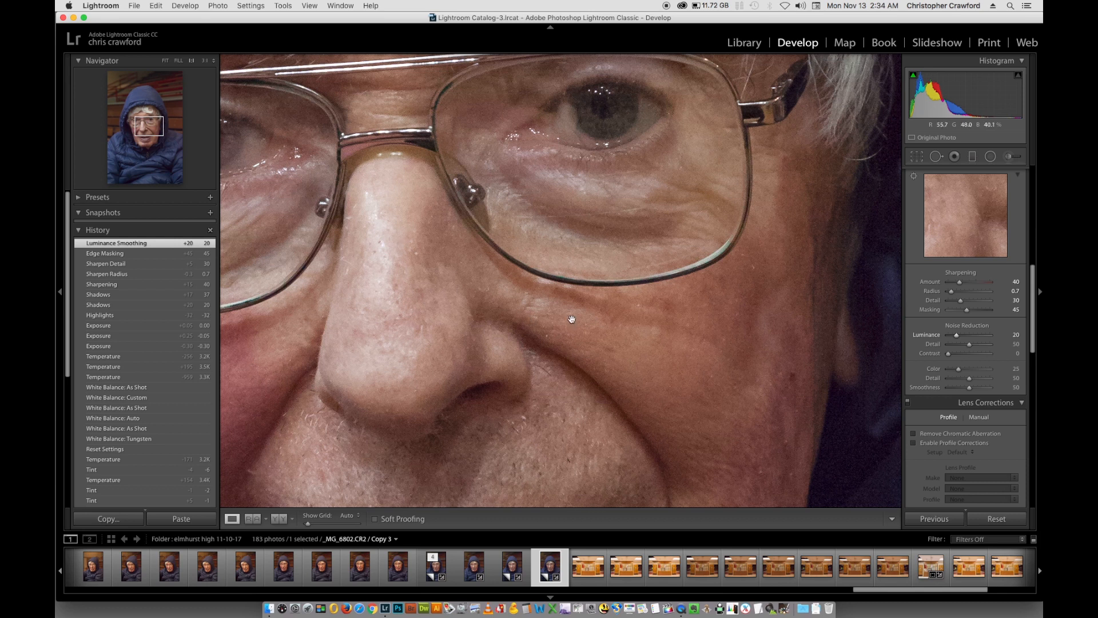
left_click_drag(746, 330, 429, 326)
left_click_drag(795, 297, 705, 301)
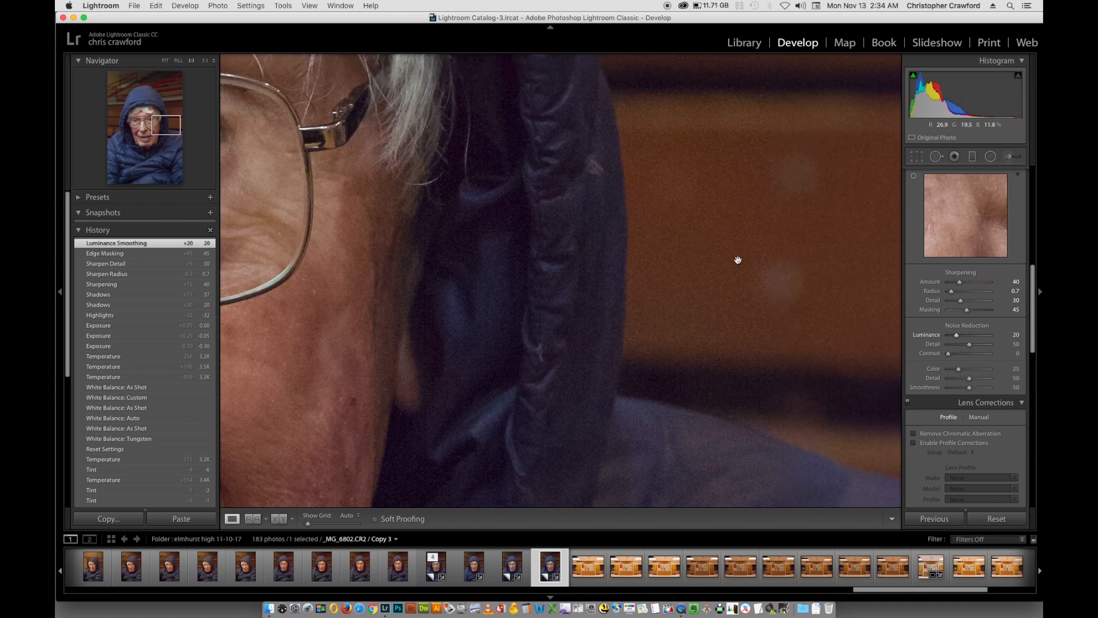
left_click_drag(429, 314, 804, 265)
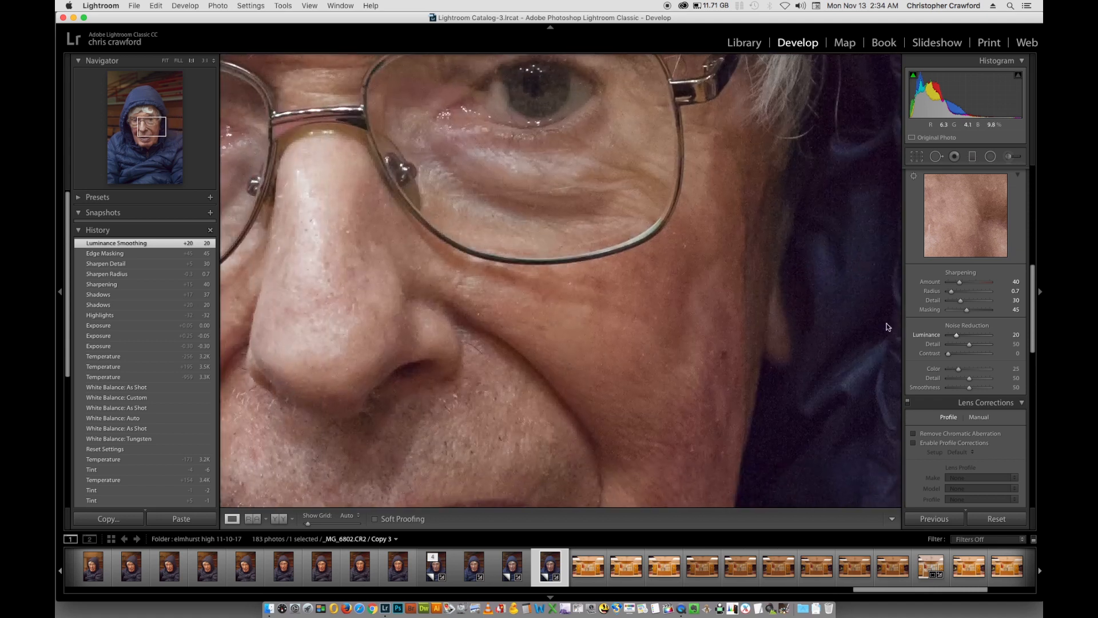
Try Luminance noise reduction at 100, inspect the skin, hair and background, and return it to 20.
left_click_drag(958, 336, 1011, 336)
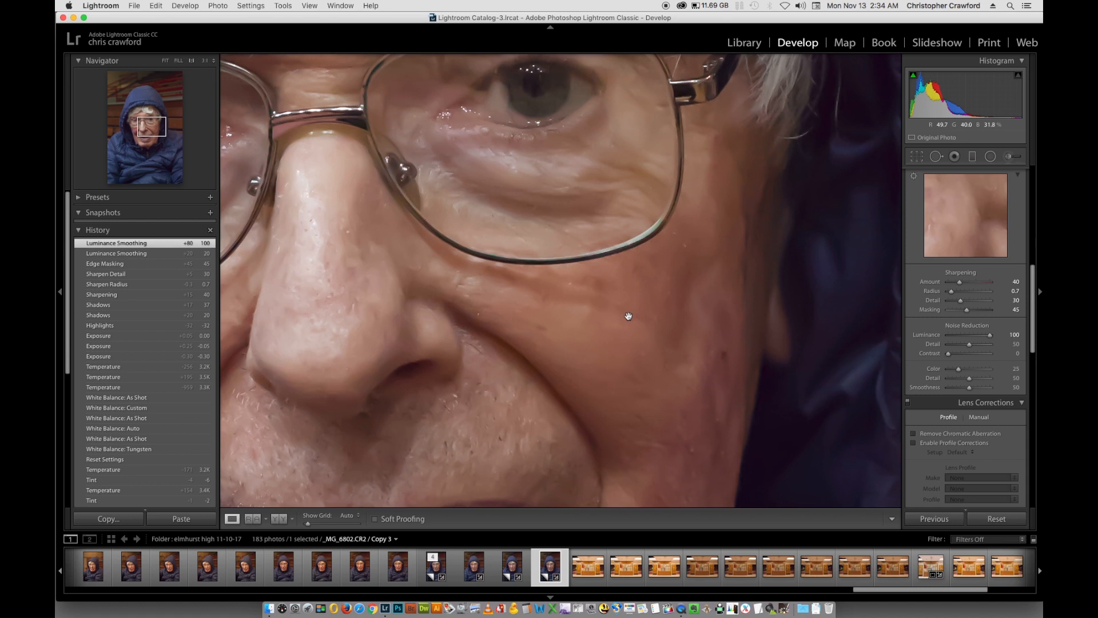
left_click(407, 293)
left_click_drag(408, 293, 405, 293)
left_click_drag(743, 208, 621, 393)
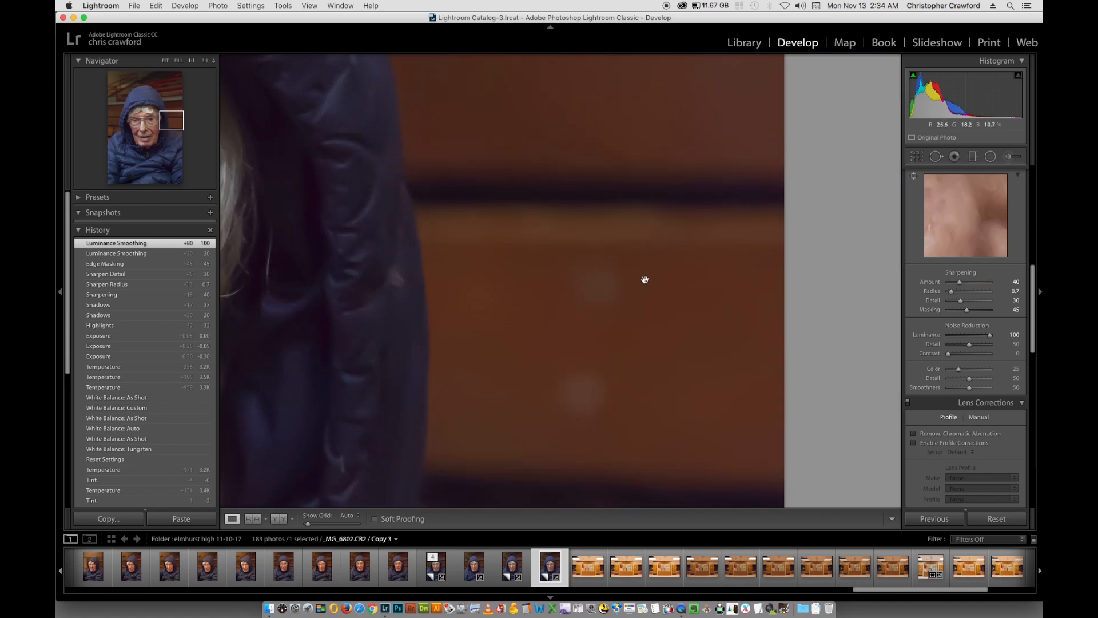
left_click_drag(392, 350, 731, 278)
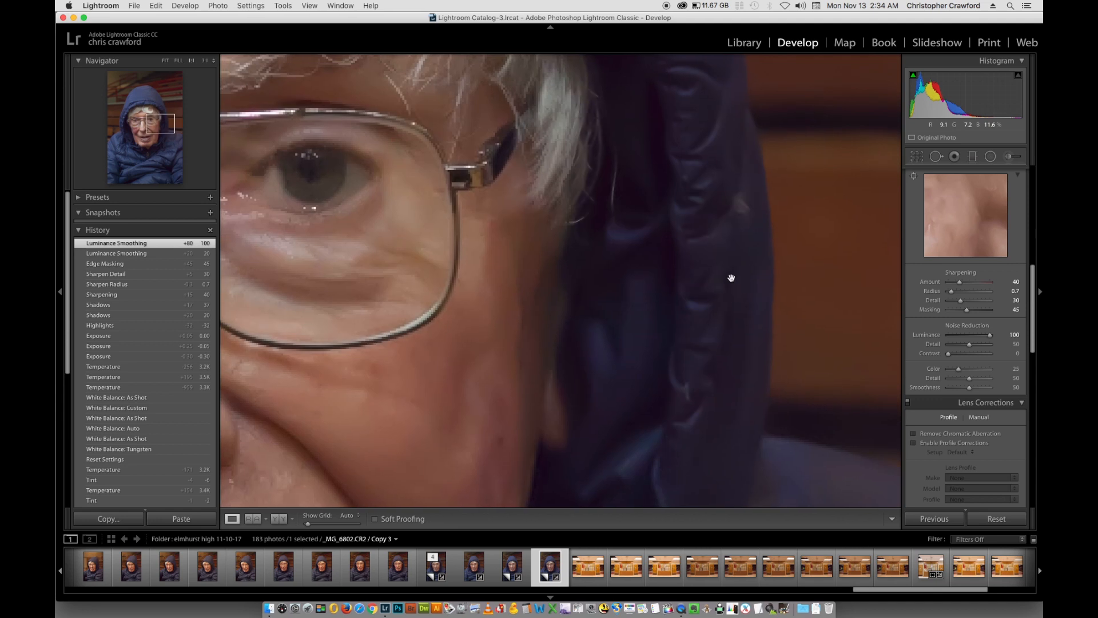
left_click_drag(362, 269, 698, 377)
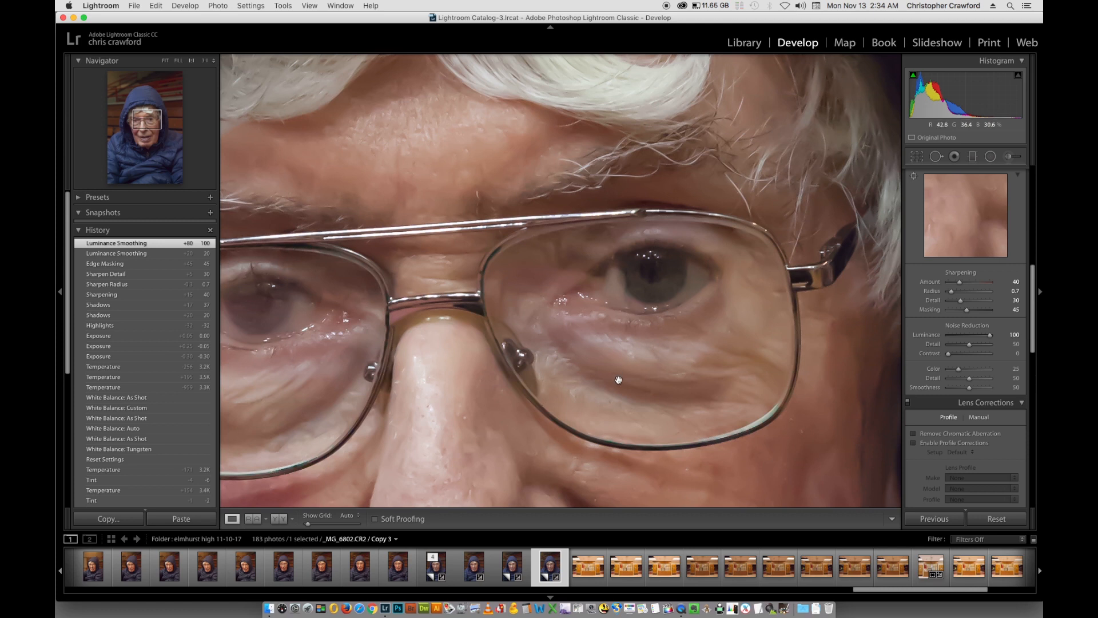
left_click_drag(616, 394, 590, 217)
left_click_drag(578, 360, 624, 283)
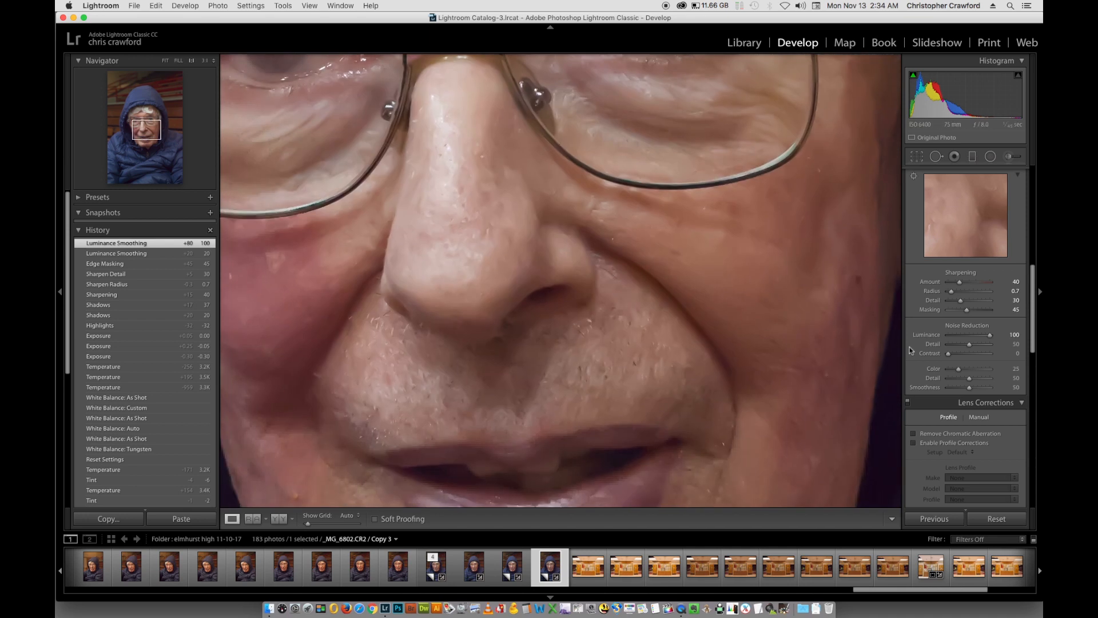
left_click_drag(989, 339, 955, 336)
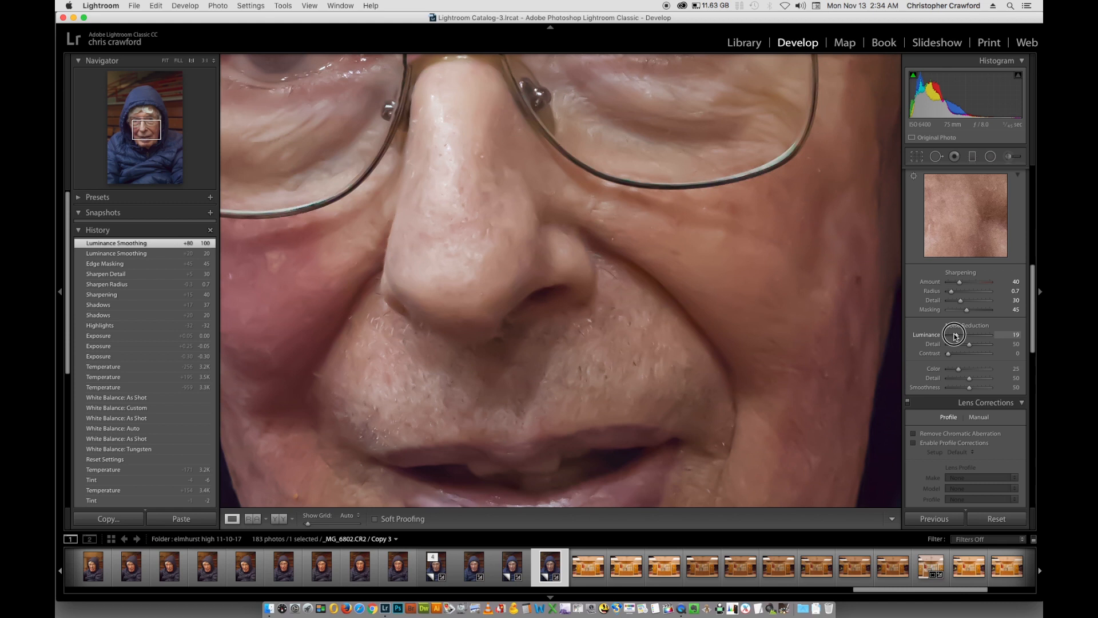
left_click_drag(953, 336, 955, 336)
left_click(1015, 334)
type("20")
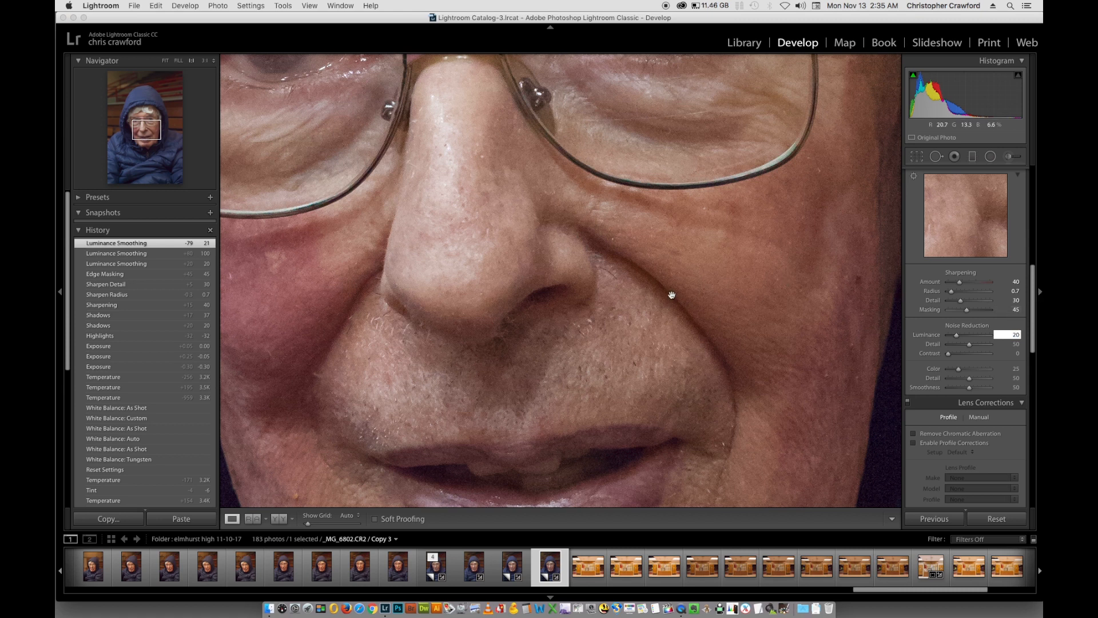
Examine the texture of the eyes, nose and cheeks up close, and return to the whole photo.
left_click_drag(600, 202, 601, 367)
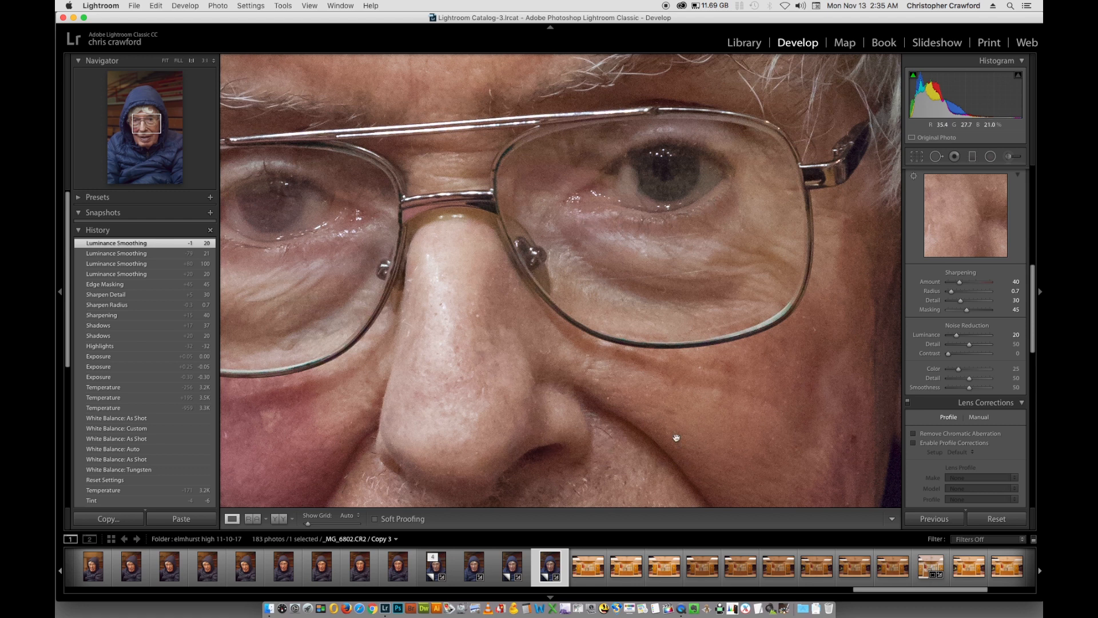
left_click_drag(674, 438, 570, 355)
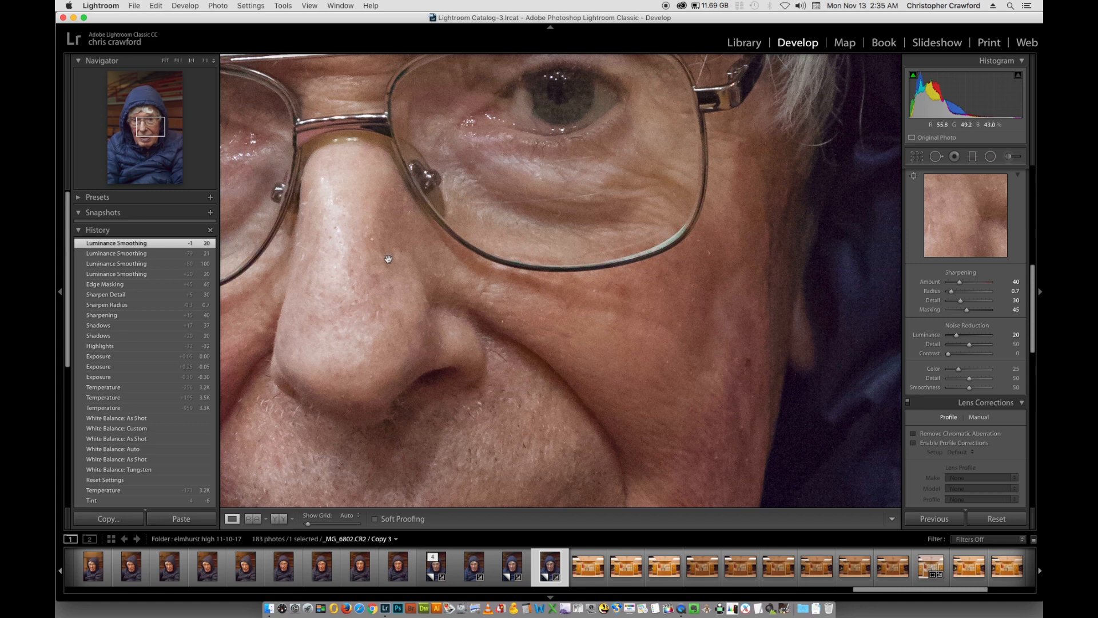
left_click_drag(570, 289, 652, 311)
left_click_drag(671, 182, 617, 185)
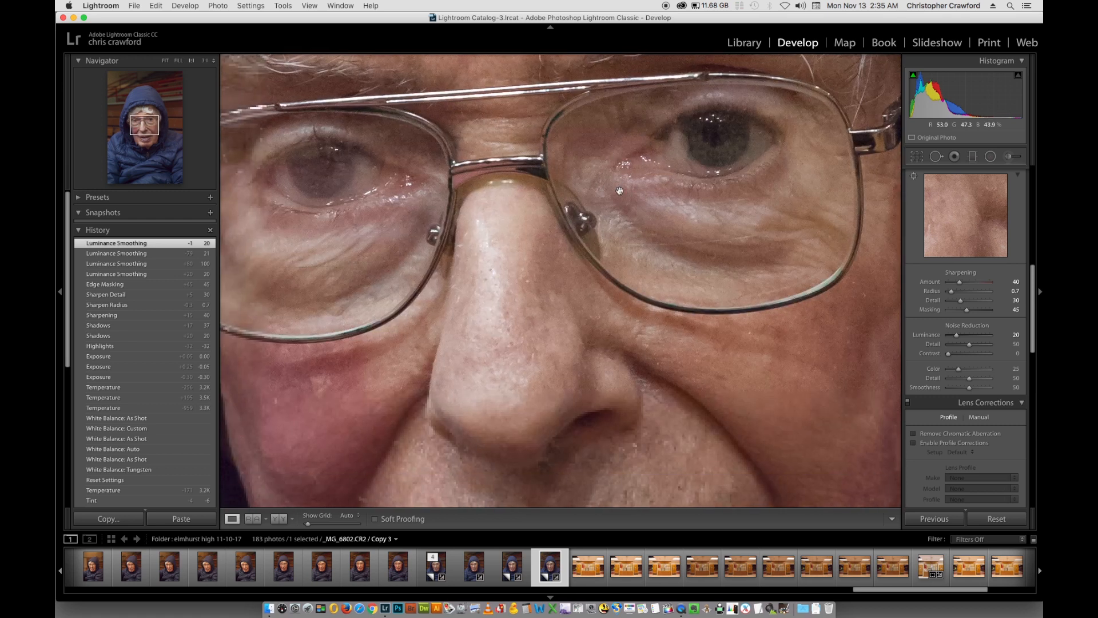
left_click(605, 278)
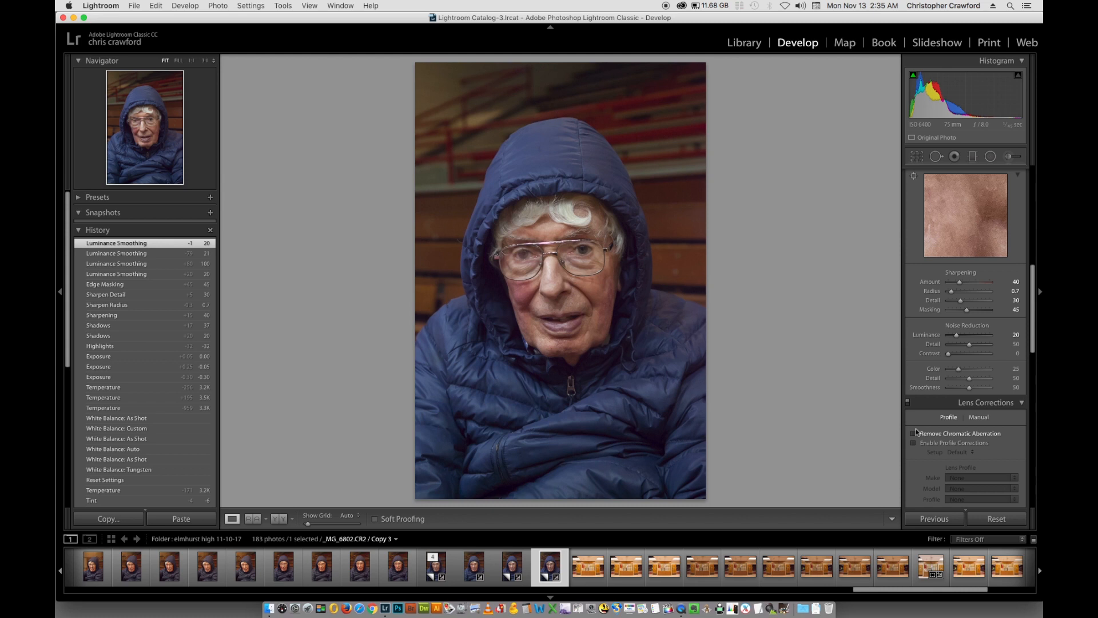
Enable Remove Chromatic Aberration in the lens corrections and view the manual Defringe settings.
left_click_drag(1031, 337, 1031, 364)
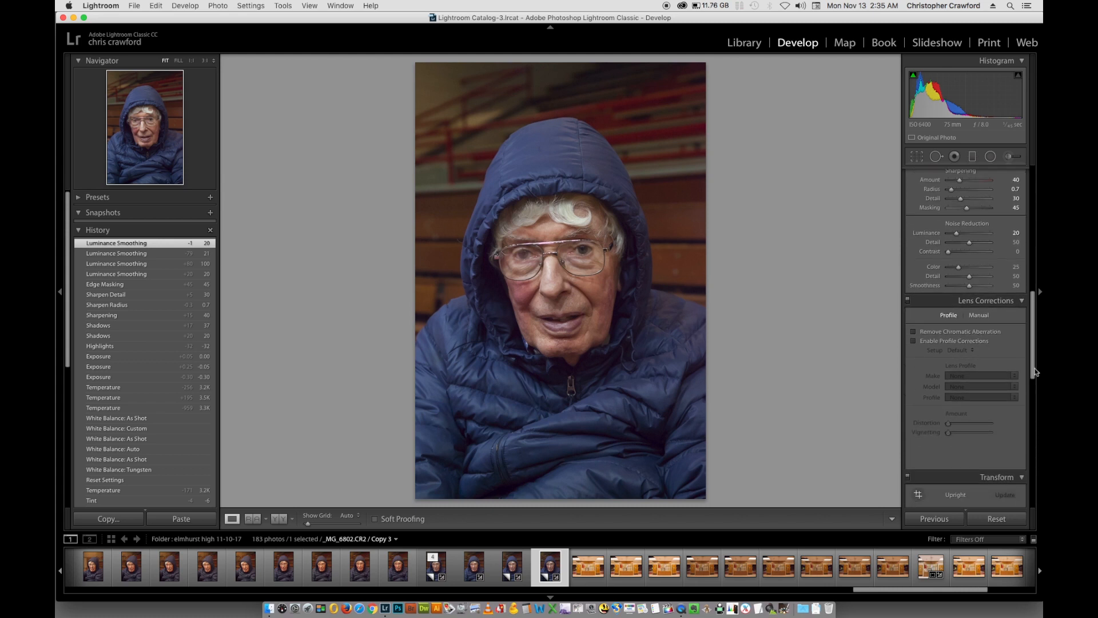
left_click(914, 332)
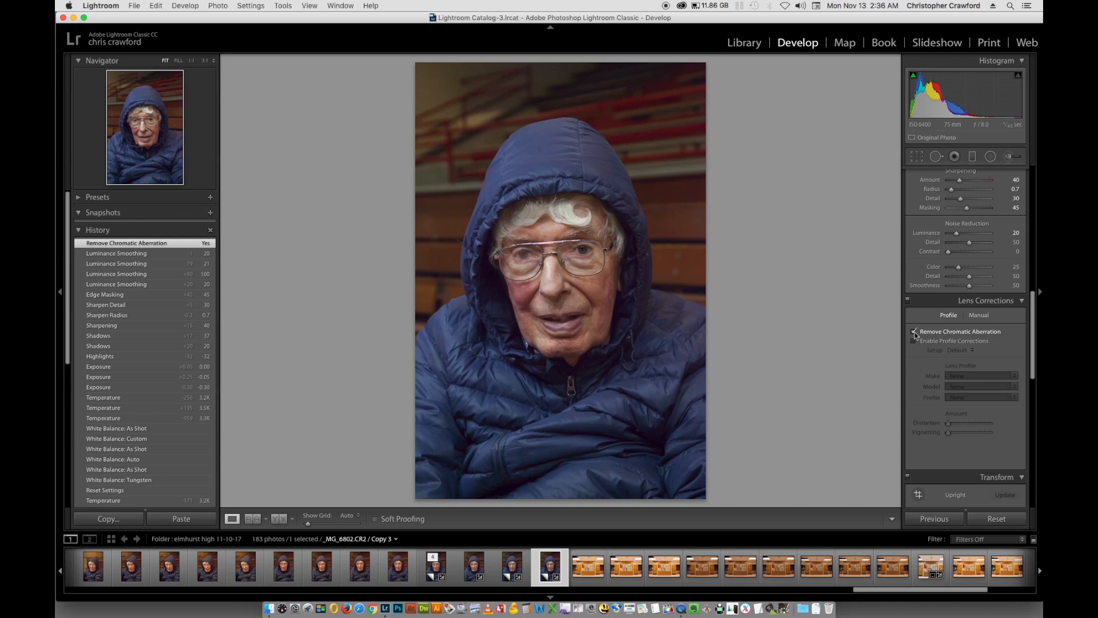
left_click(979, 314)
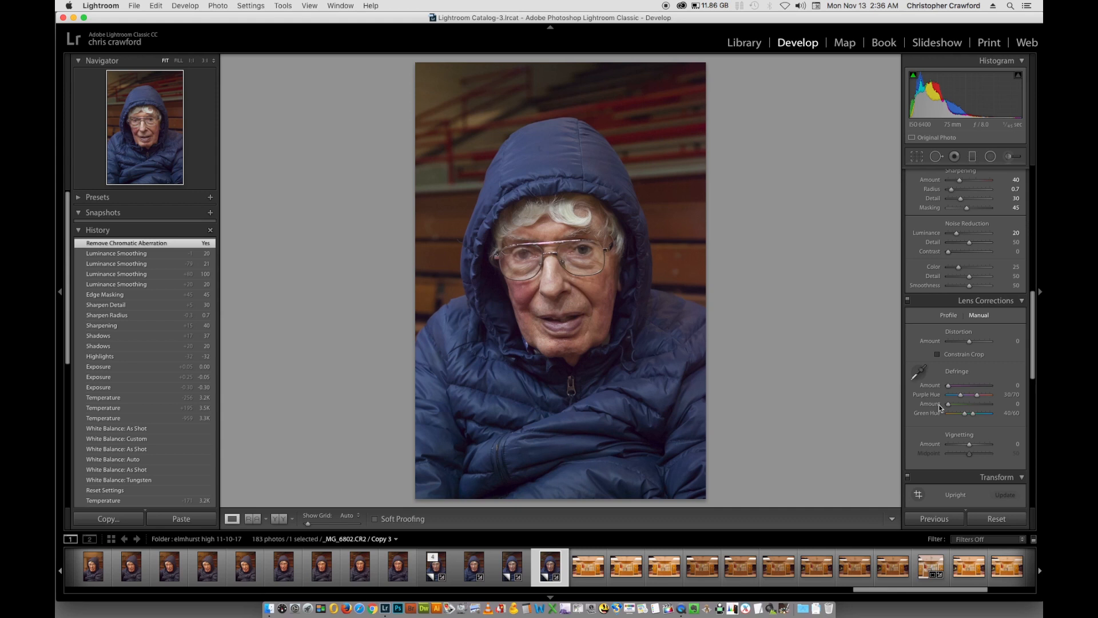
left_click(947, 315)
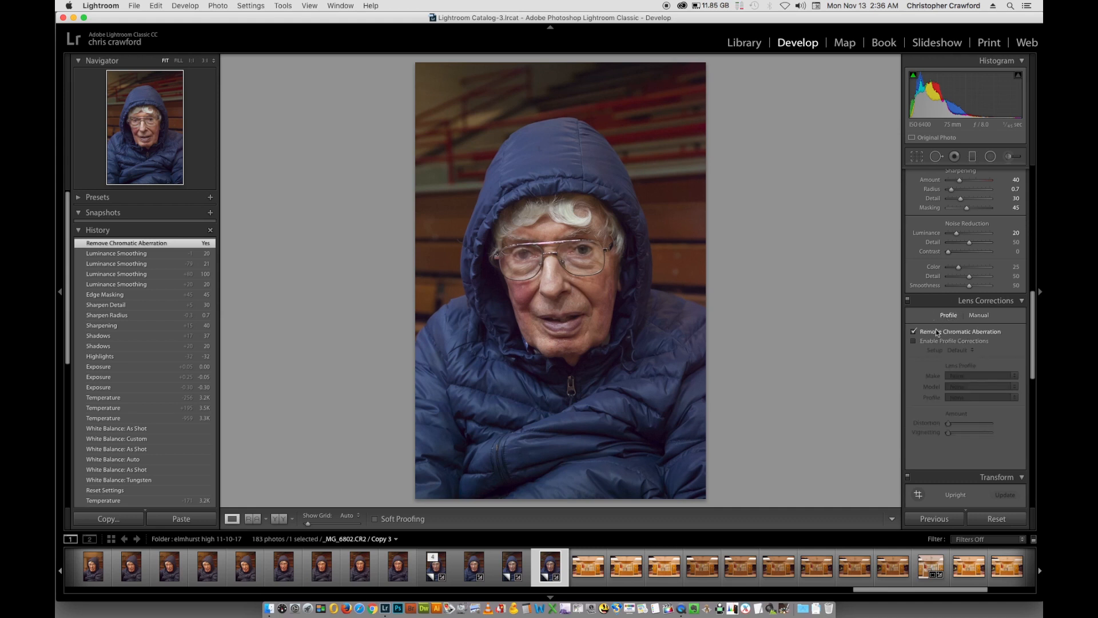
Enable the lens profile corrections and set the profile's Vignetting amount to 0.
left_click(914, 342)
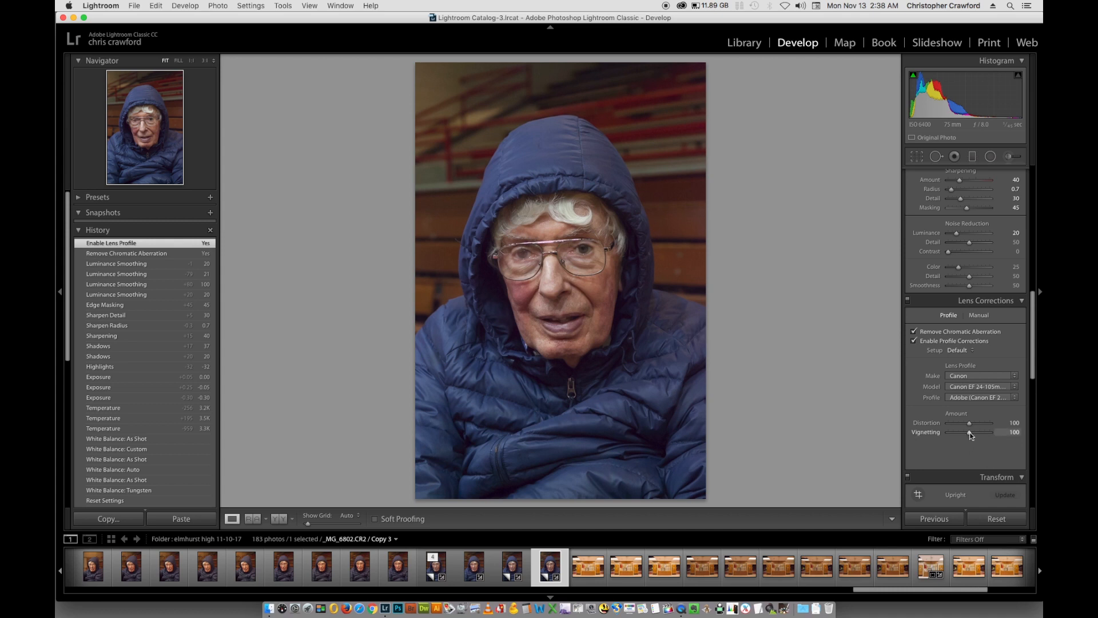
left_click_drag(970, 435, 917, 436)
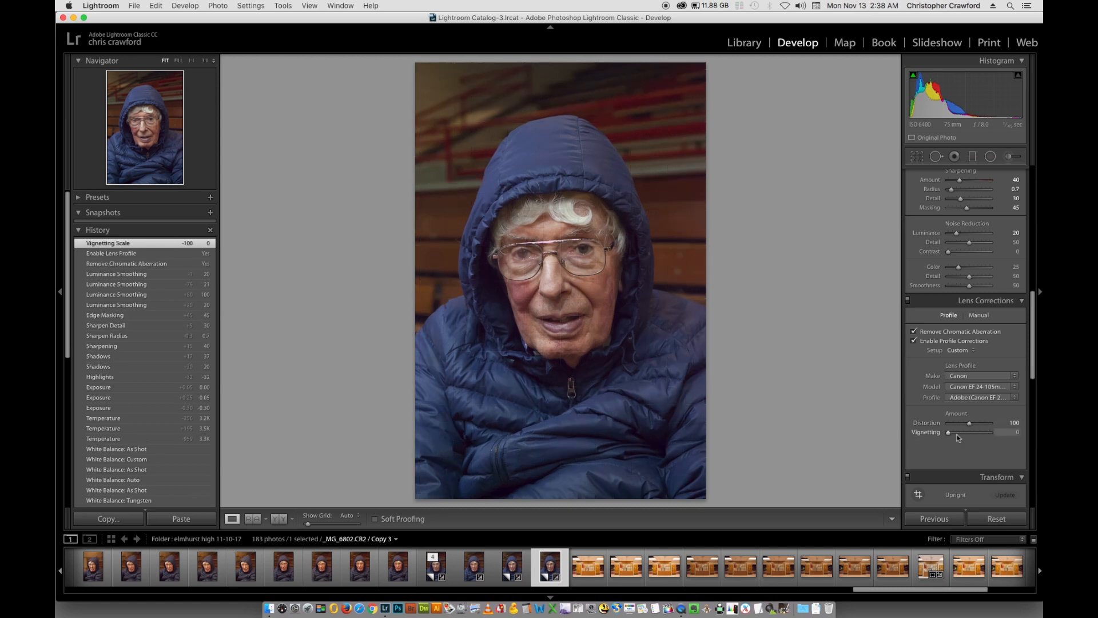
Try the lens profile's Vignetting at 200 and Distortion at 0, returning them to 0 and 100.
left_click_drag(949, 436, 1003, 435)
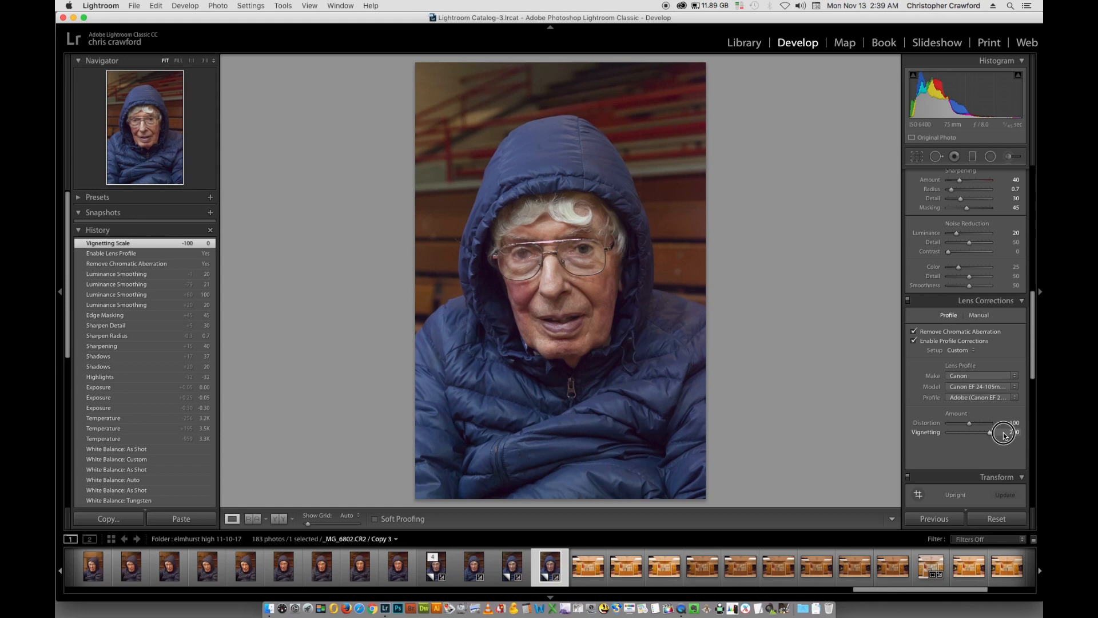
left_click_drag(1004, 436, 911, 434)
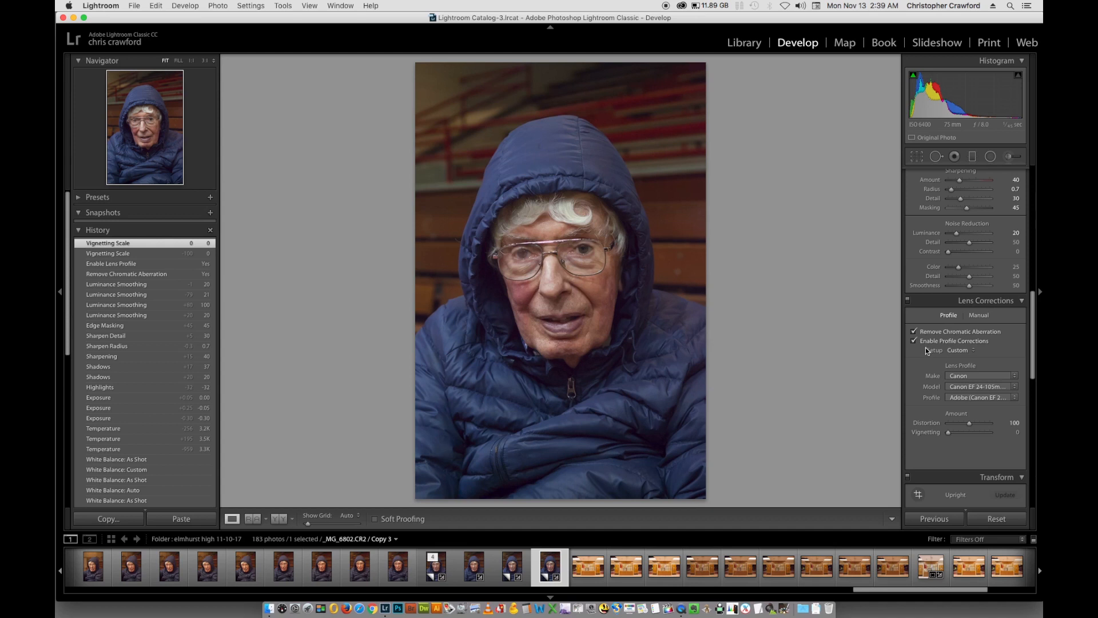
left_click(966, 425)
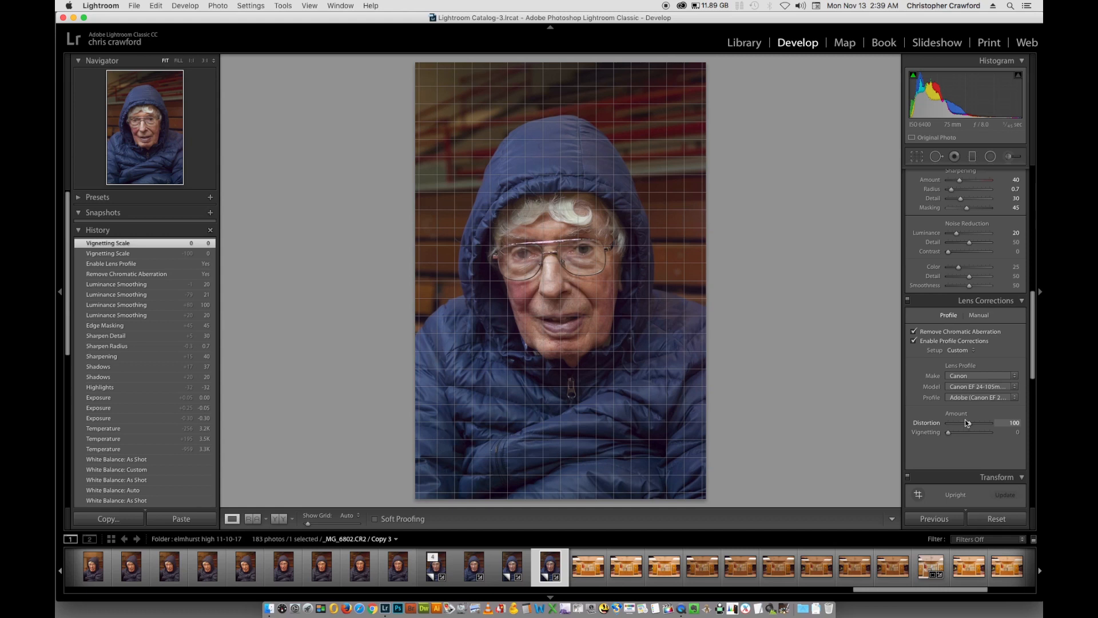
left_click_drag(966, 424, 914, 426)
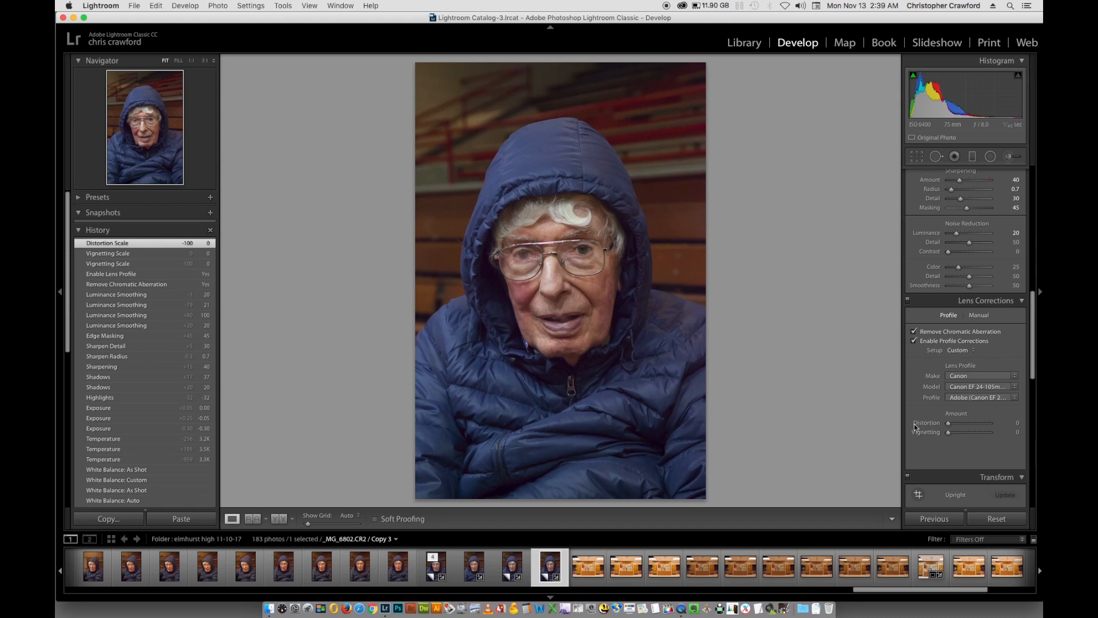
left_click_drag(946, 426, 972, 423)
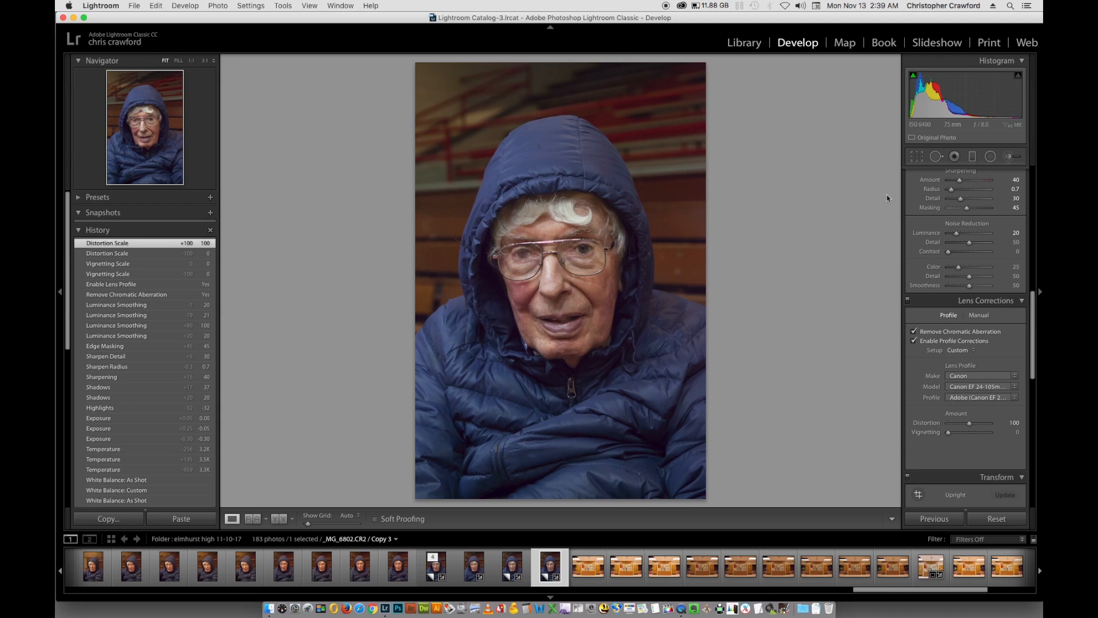
Crop the empty area above the hood to a 5 x 7 aspect and apply the crop.
left_click(917, 156)
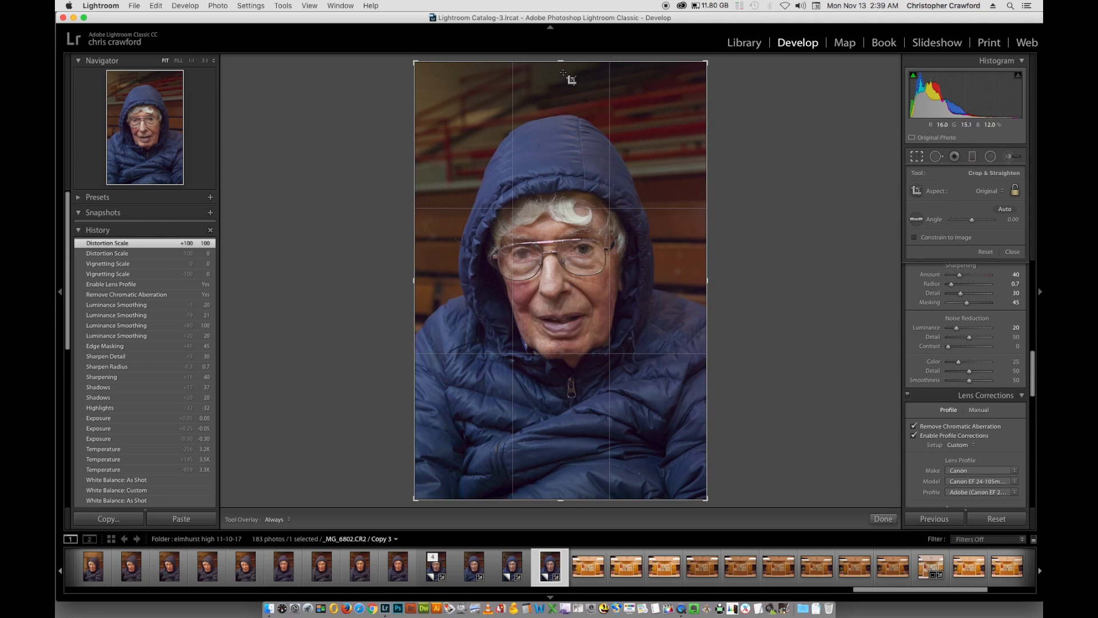
left_click_drag(559, 59, 559, 77)
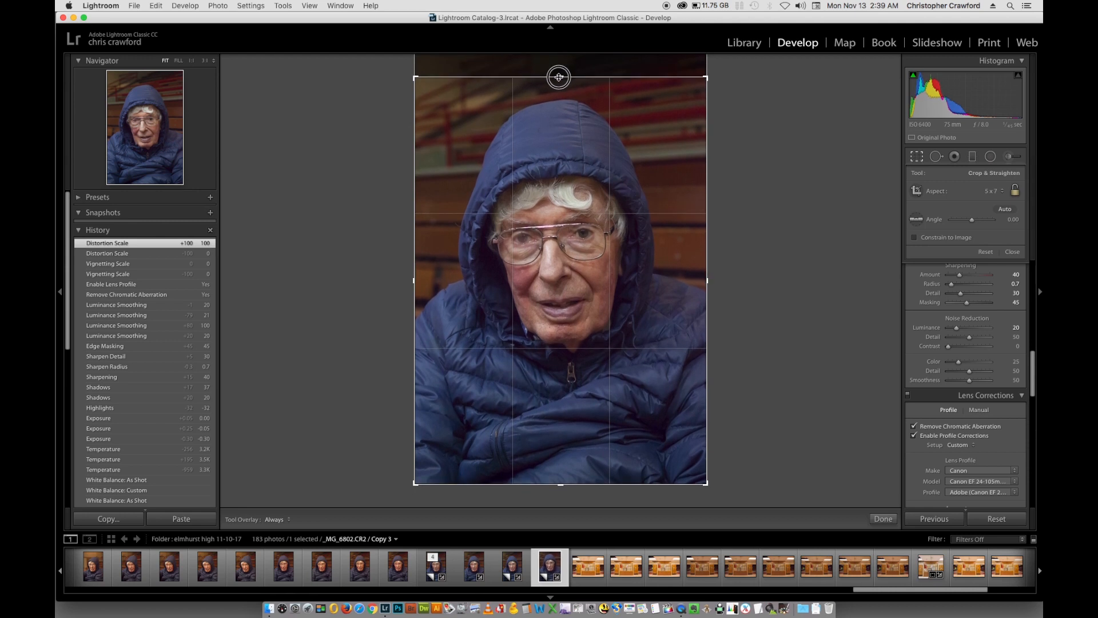
left_click_drag(559, 76, 559, 76)
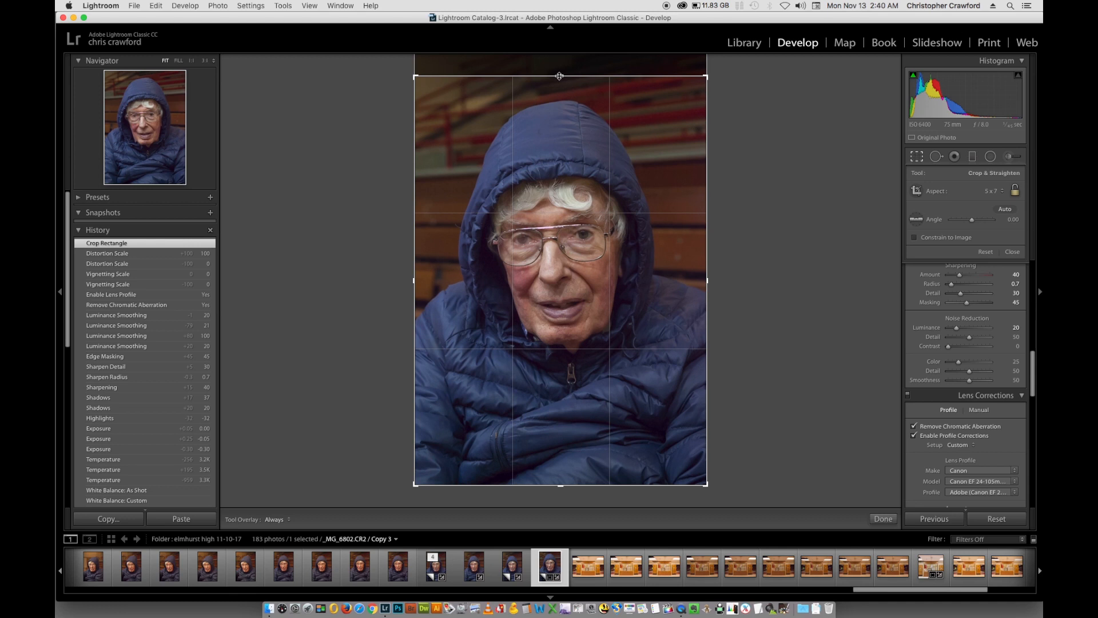
key("Return")
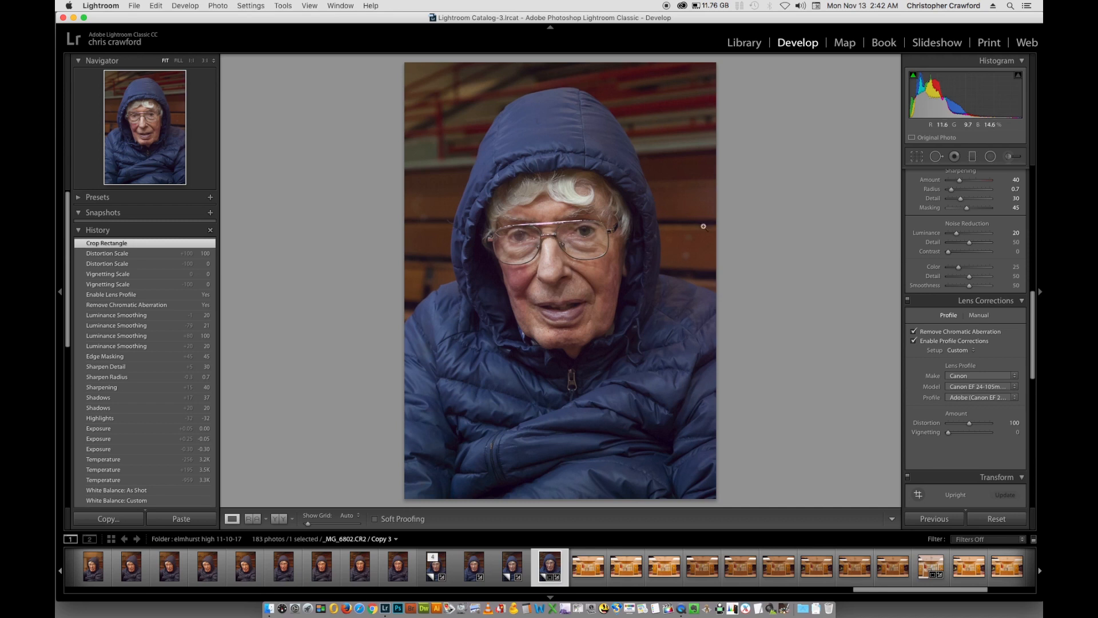
Activate the Adjustment Brush and set its Size to 2.5 and Feather to 100.
left_click(1034, 179)
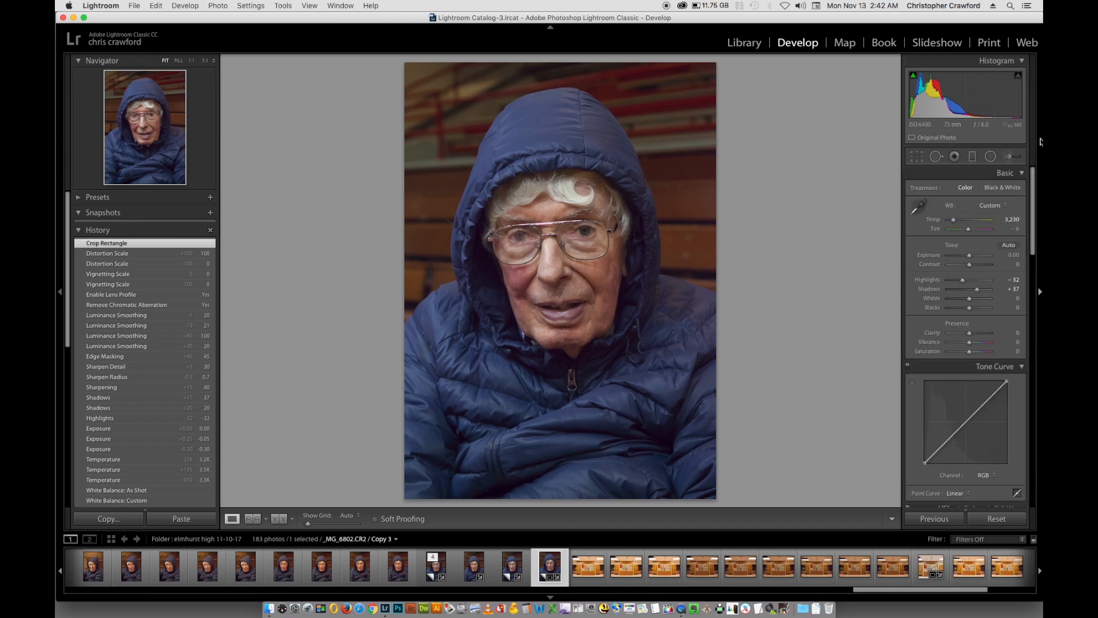
left_click(1009, 158)
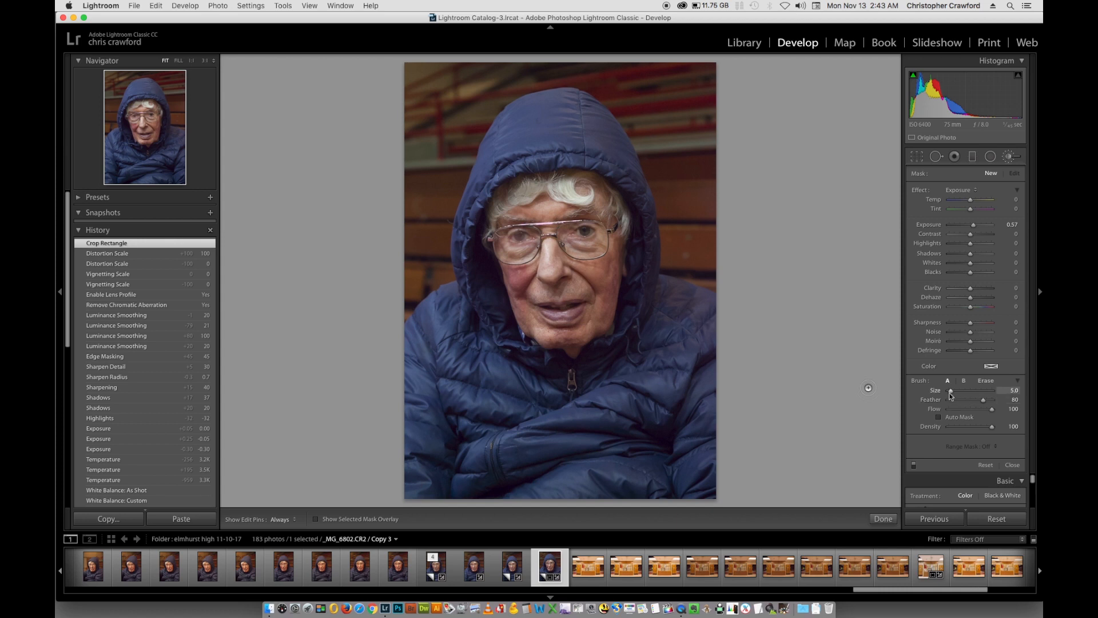
mouse_move(950, 391)
left_mouse_down()
mouse_move(962, 392)
mouse_move(952, 393)
left_mouse_up()
left_click_drag(952, 394, 953, 393)
mouse_move(983, 402)
left_mouse_down()
mouse_move(971, 402)
mouse_move(981, 403)
left_mouse_up()
left_click_drag(951, 390, 953, 395)
left_click_drag(954, 395, 956, 394)
left_click_drag(956, 393, 957, 394)
left_click_drag(957, 394, 956, 391)
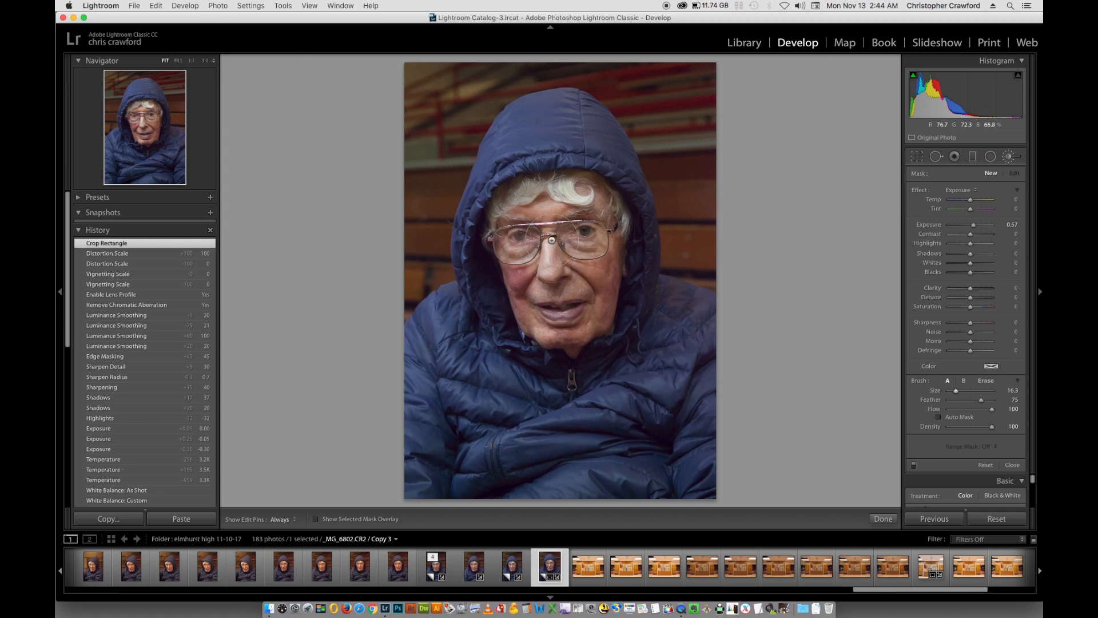
left_click_drag(953, 391, 948, 391)
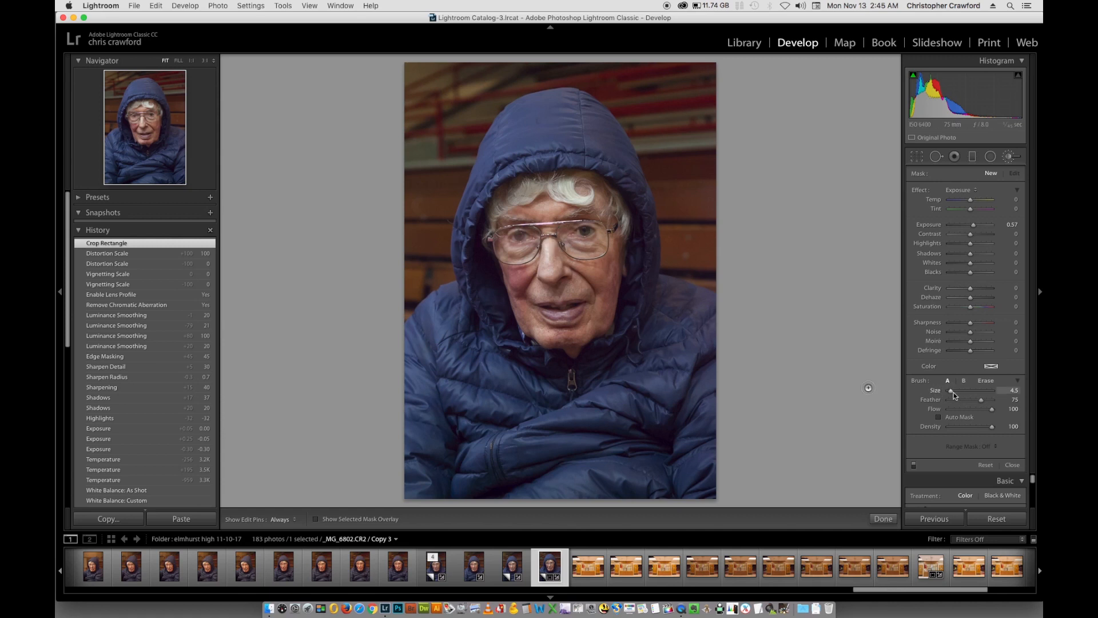
left_click_drag(951, 390, 950, 390)
mouse_move(984, 404)
left_mouse_down()
mouse_move(974, 402)
mouse_move(1001, 407)
left_mouse_up()
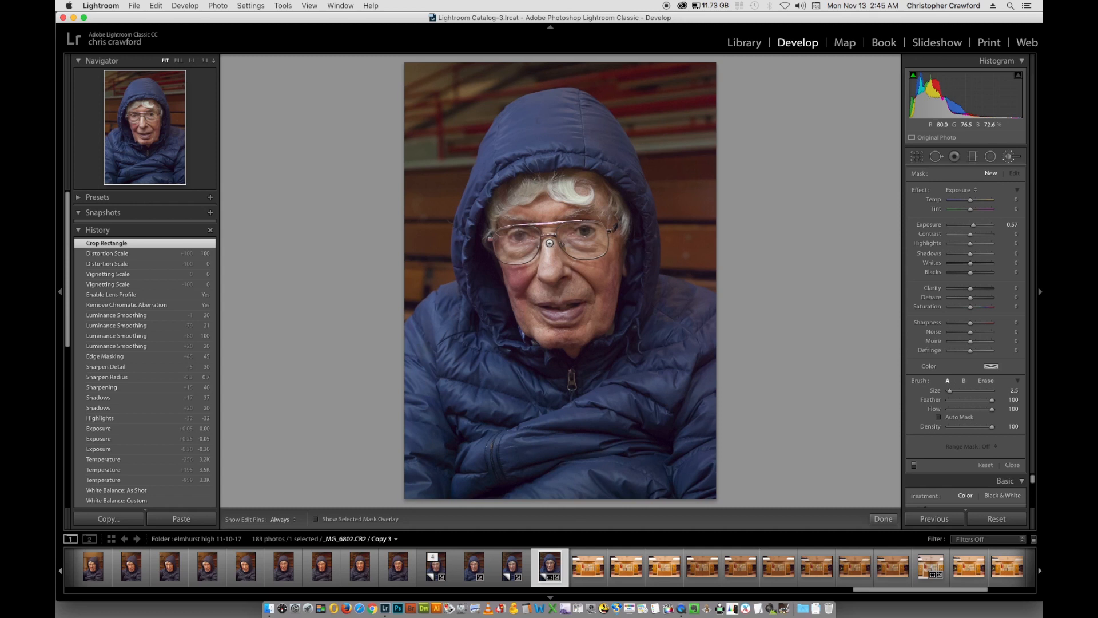
Paint a brush adjustment on the man's nose and set its Exposure to 0.
key("h")
mouse_move(546, 258)
left_mouse_down()
mouse_move(550, 273)
mouse_move(552, 244)
mouse_move(546, 271)
mouse_move(548, 251)
mouse_move(550, 262)
left_mouse_up()
left_click_drag(689, 252, 750, 262)
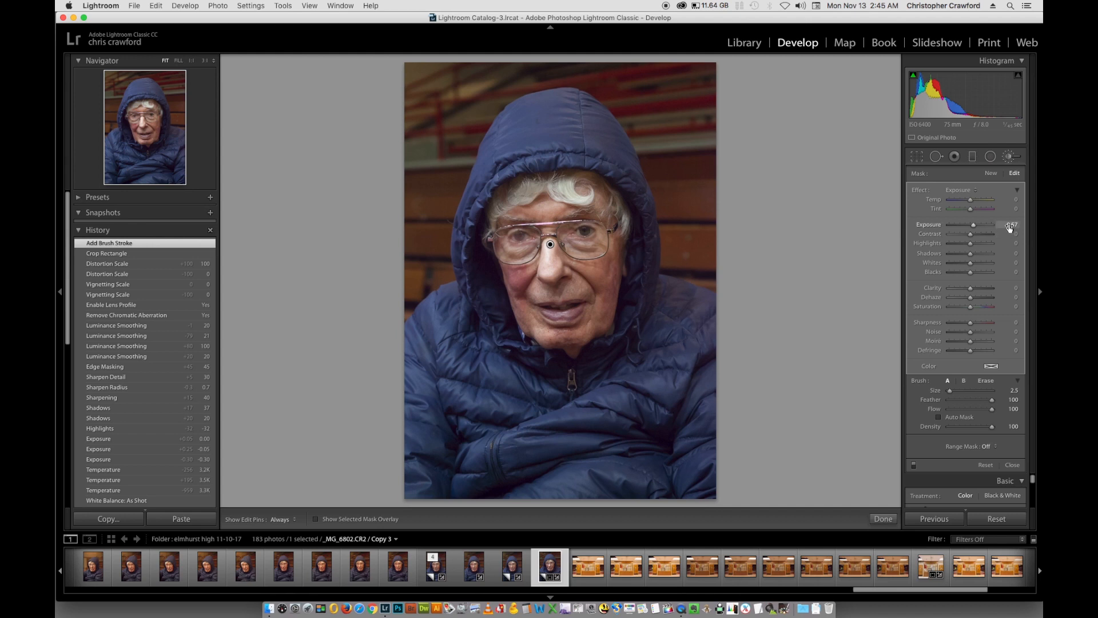
left_click_drag(973, 228, 970, 228)
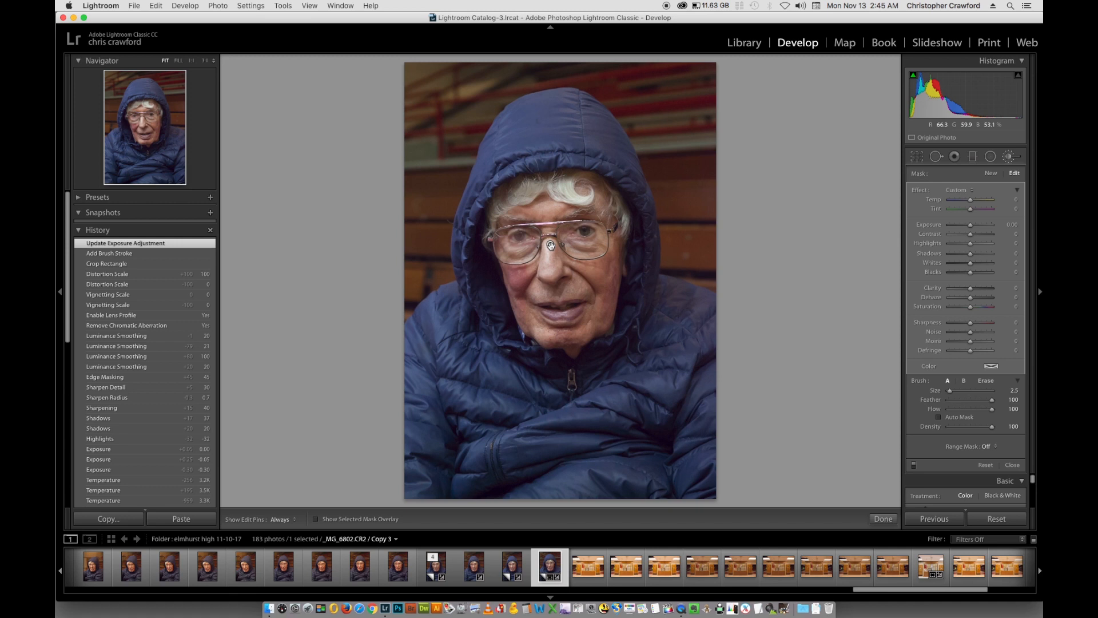
Try Highlights at -40 on the nose adjustment and return it to 0.
mouse_move(551, 245)
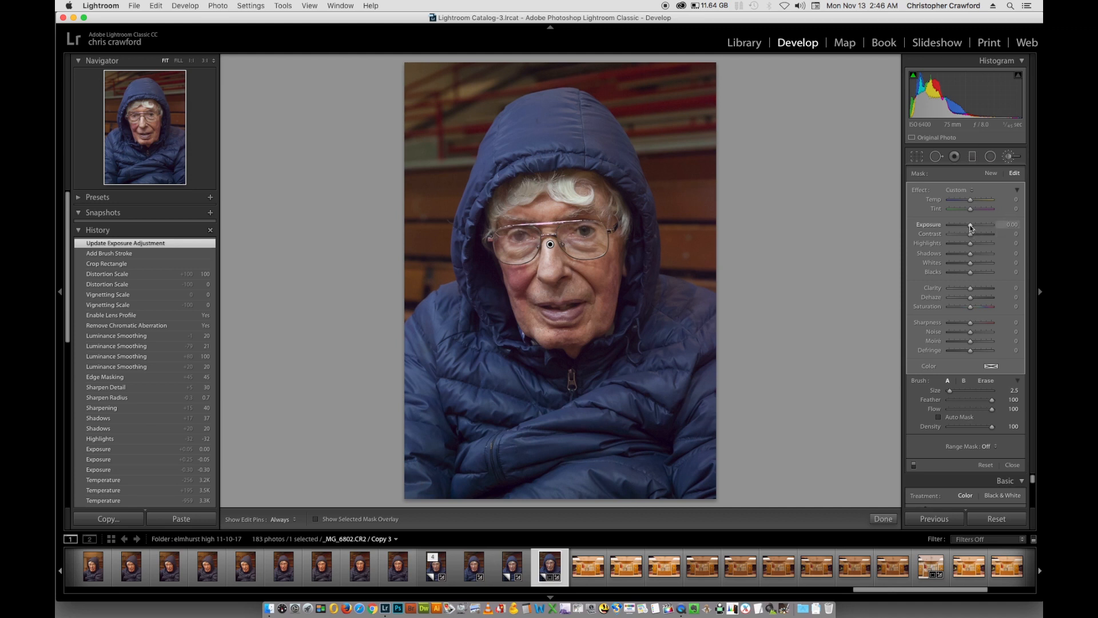
left_click_drag(970, 243, 962, 244)
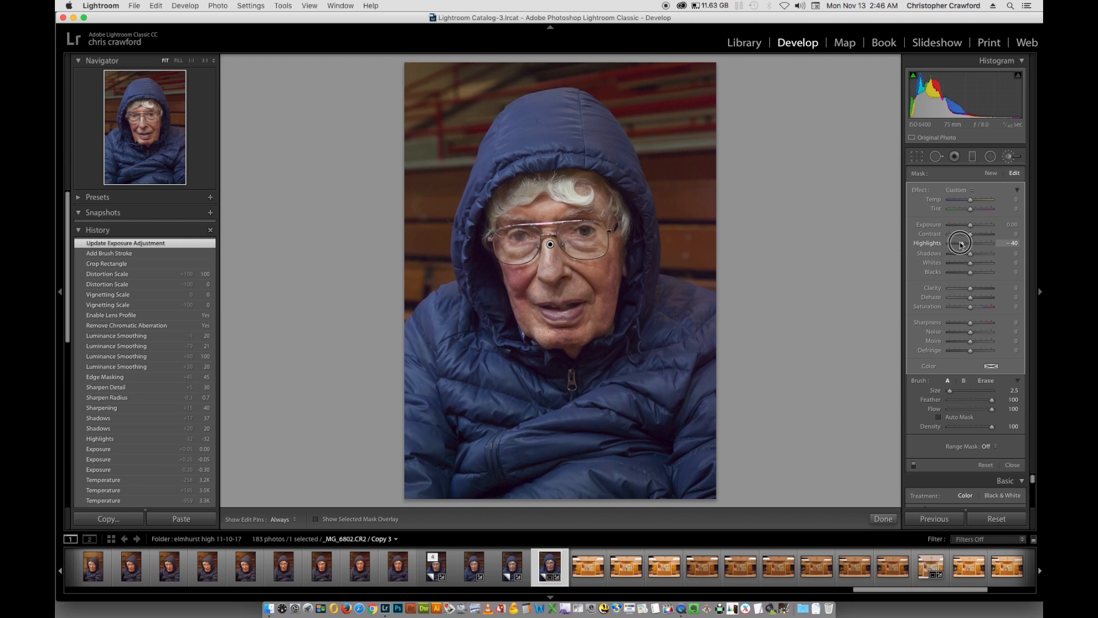
left_click_drag(961, 243, 970, 244)
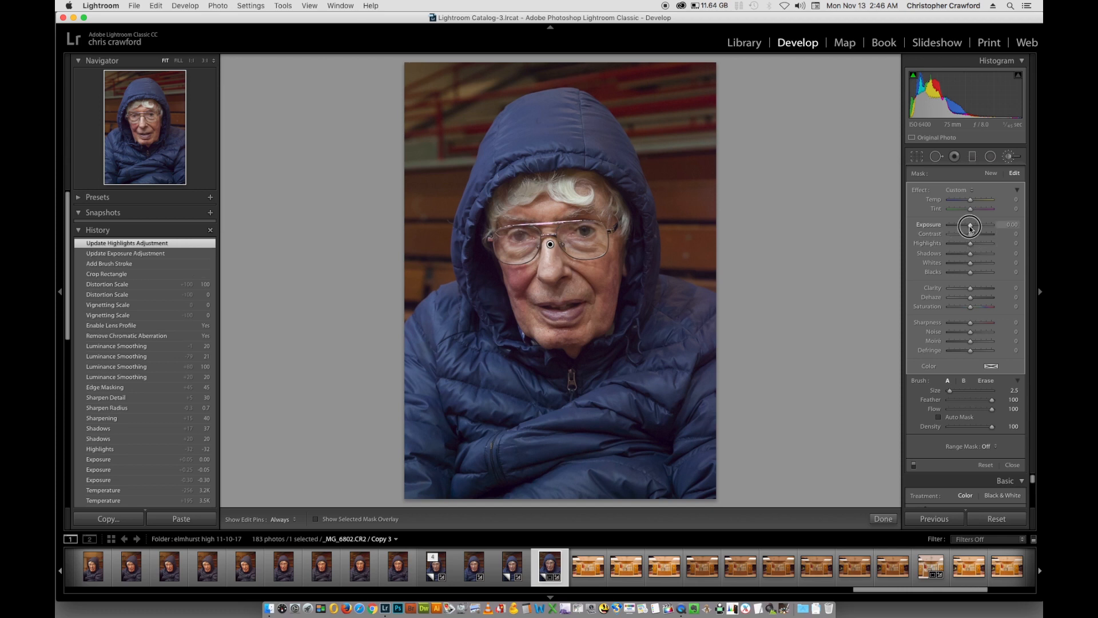
Set the nose adjustment's Exposure to -0.41 and brush more strokes along the bridge and sides of the nose.
left_click_drag(970, 228, 967, 227)
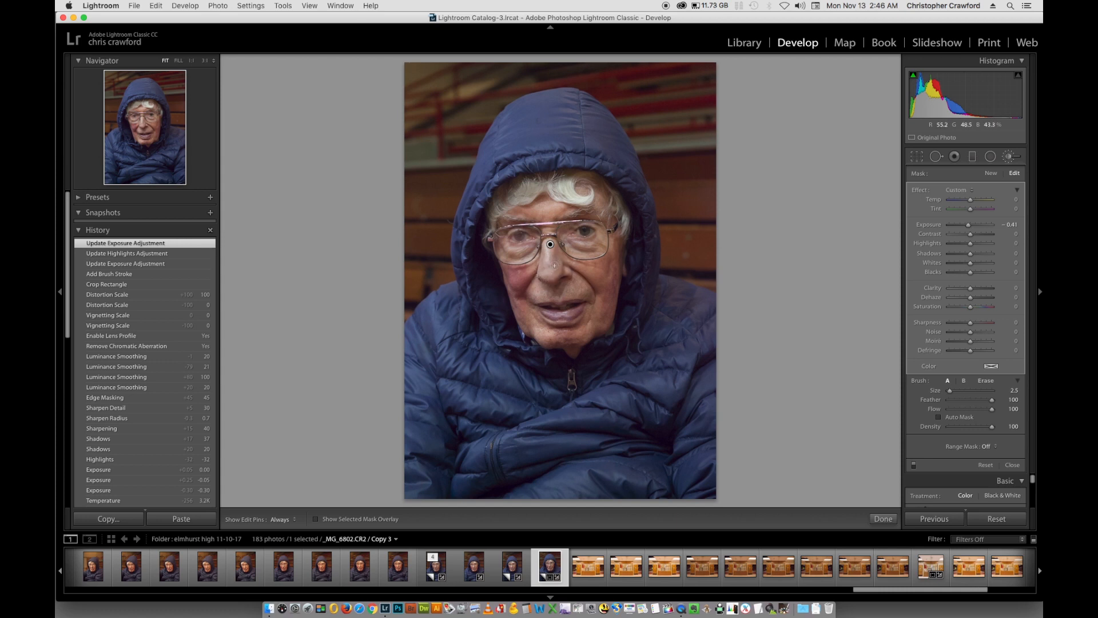
key("h")
left_click_drag(550, 275, 551, 246)
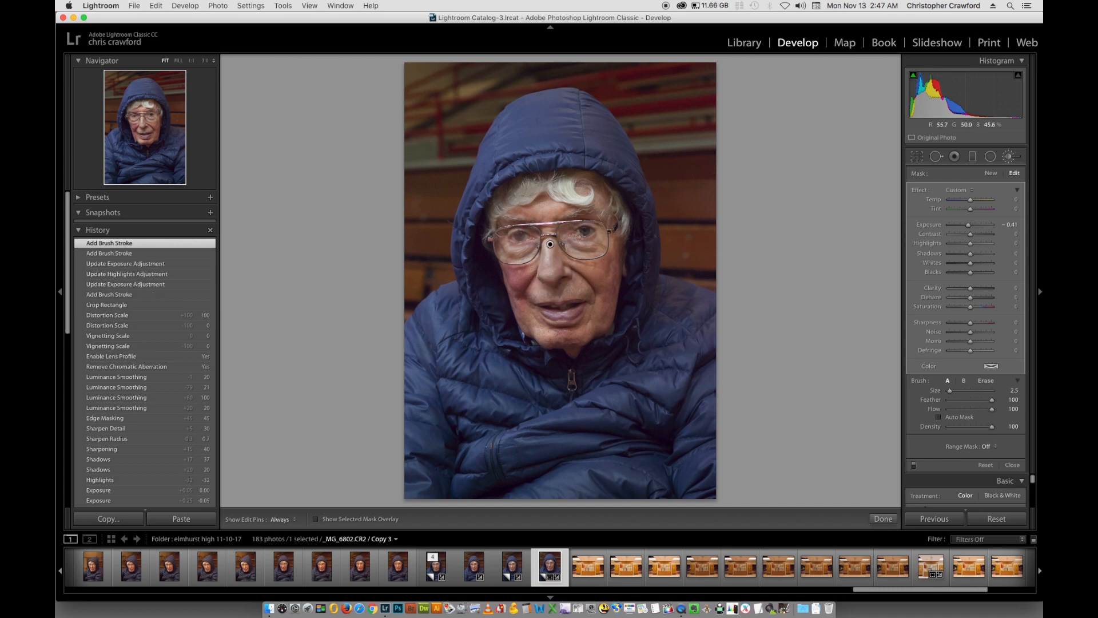
left_click_drag(556, 264, 553, 257)
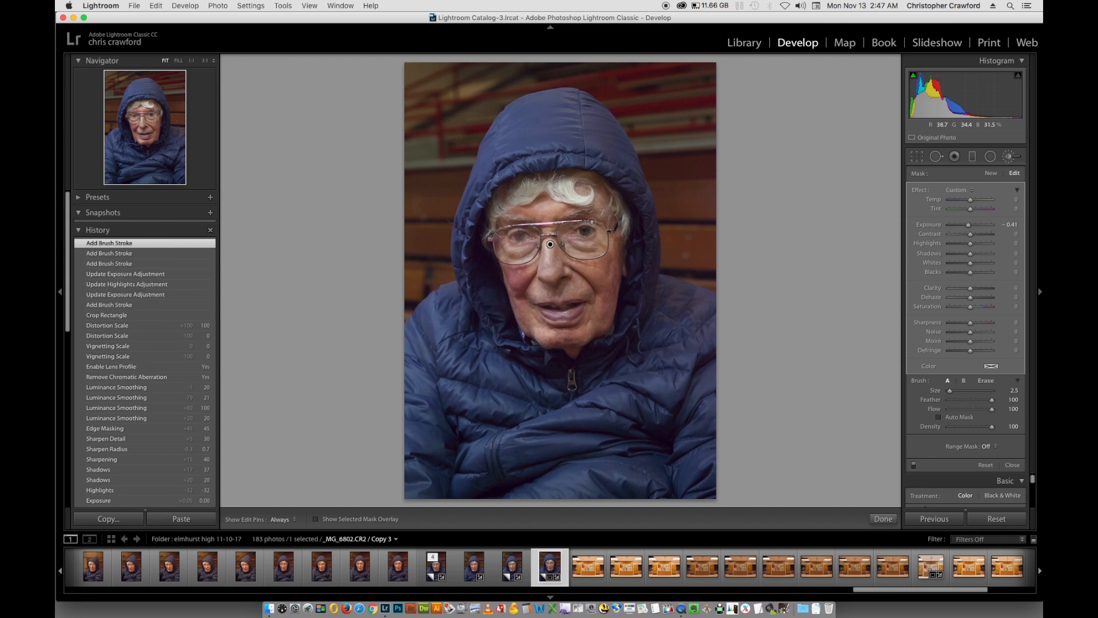
left_click_drag(543, 264, 545, 257)
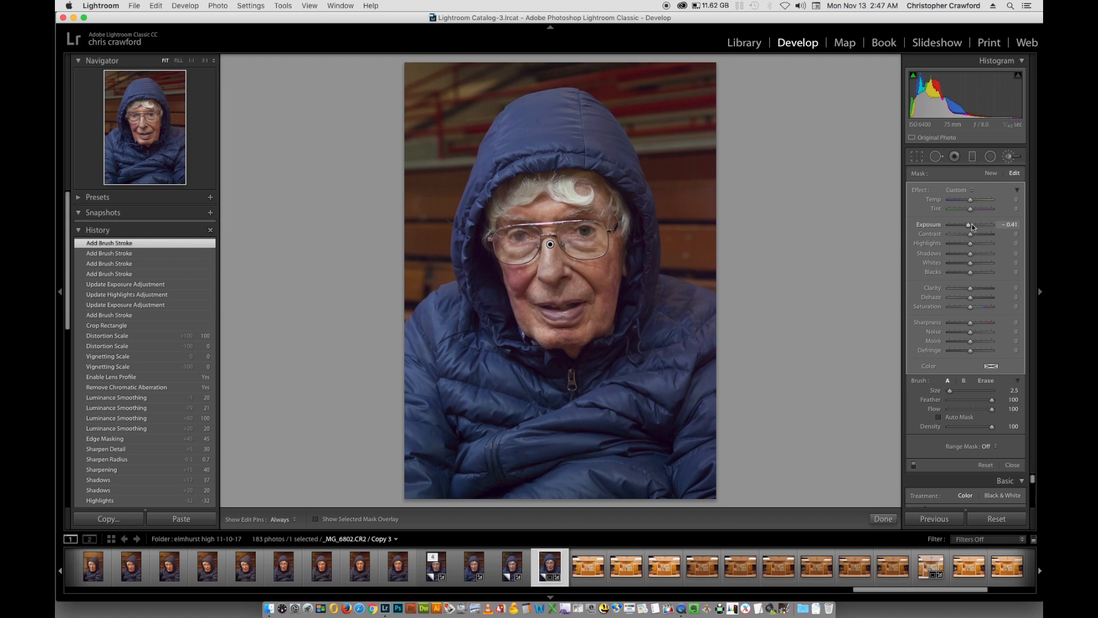
Set the nose adjustment's Exposure to -0.33, brush the skin beside the nose and close the Adjustment Brush.
left_click_drag(969, 225, 970, 227)
left_click_drag(969, 227, 970, 228)
left_click_drag(969, 228, 969, 228)
left_click_drag(567, 272, 567, 271)
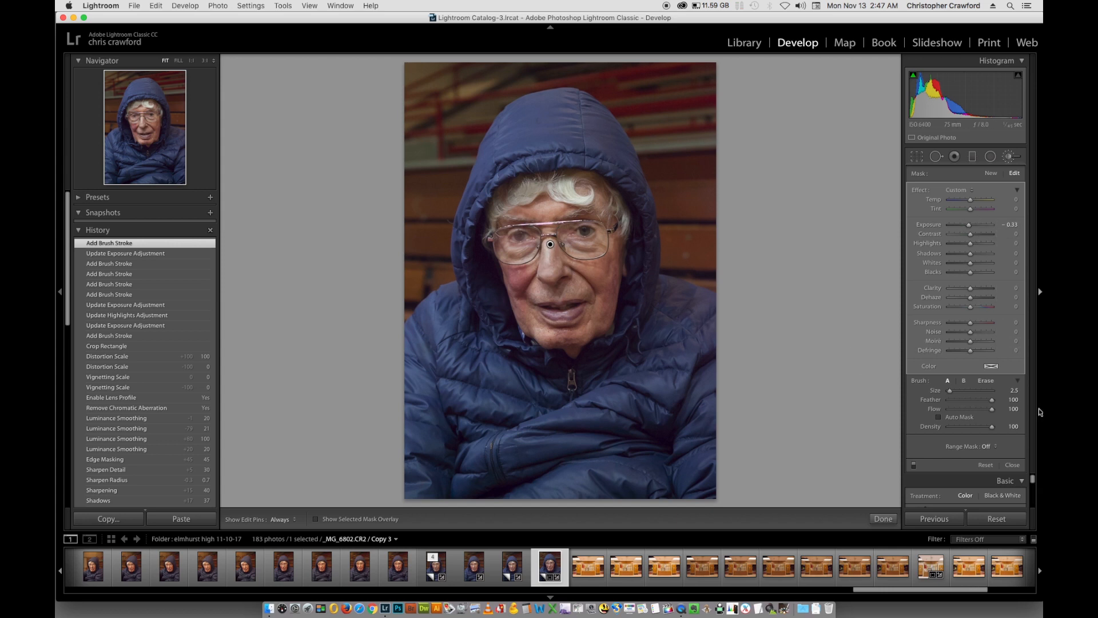
left_click(1012, 465)
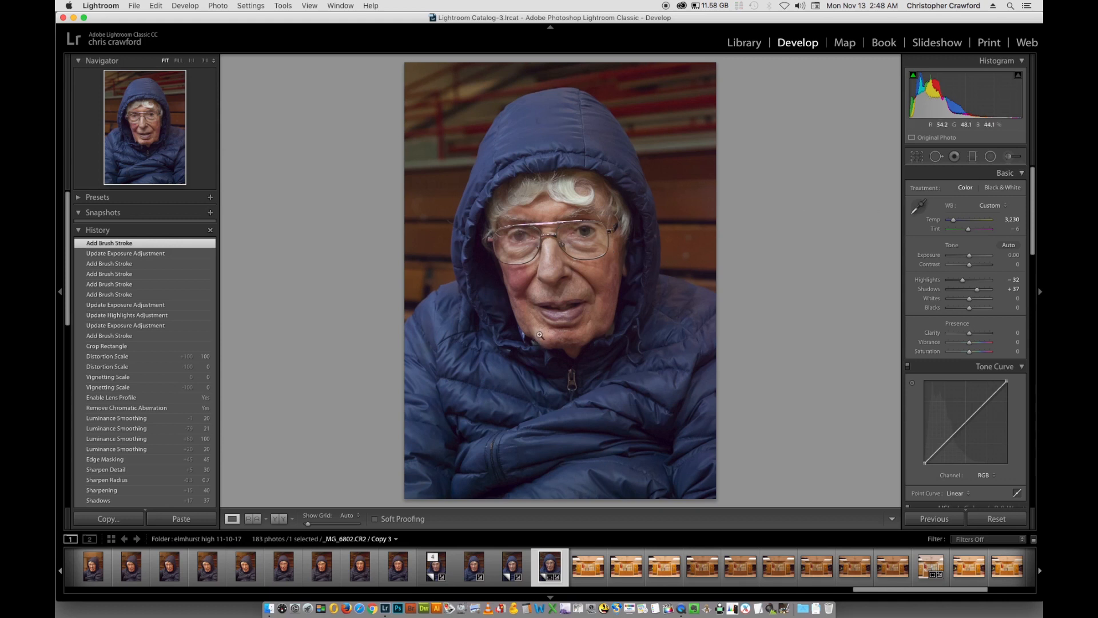
Reopen the Adjustment Brush, select the nose adjustment to view its settings and close the brush.
left_click(1010, 157)
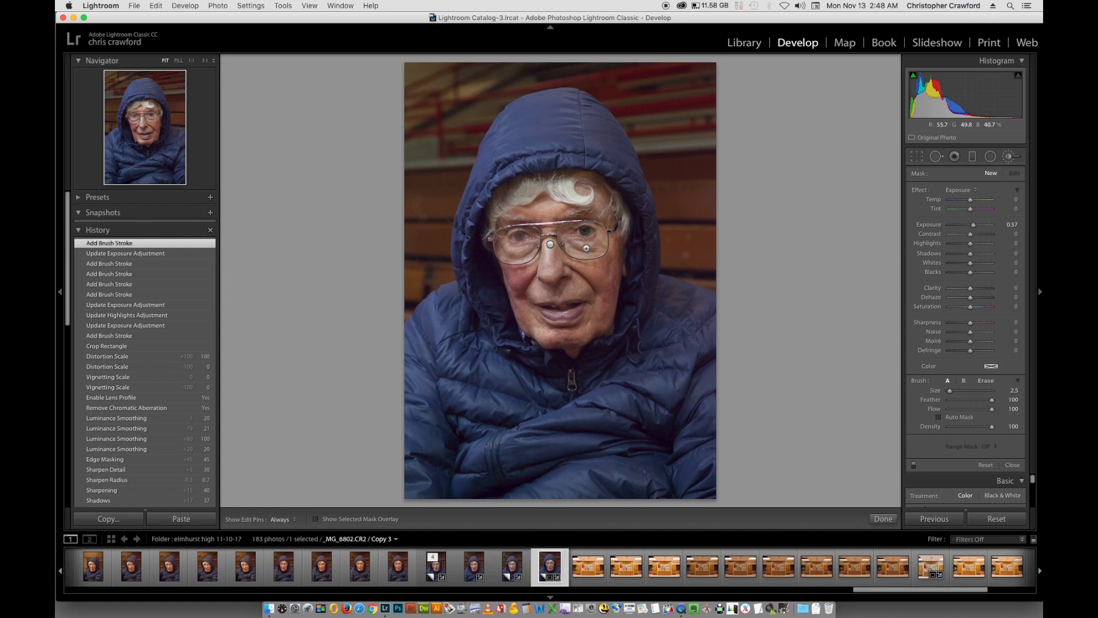
mouse_move(551, 248)
left_click(551, 246)
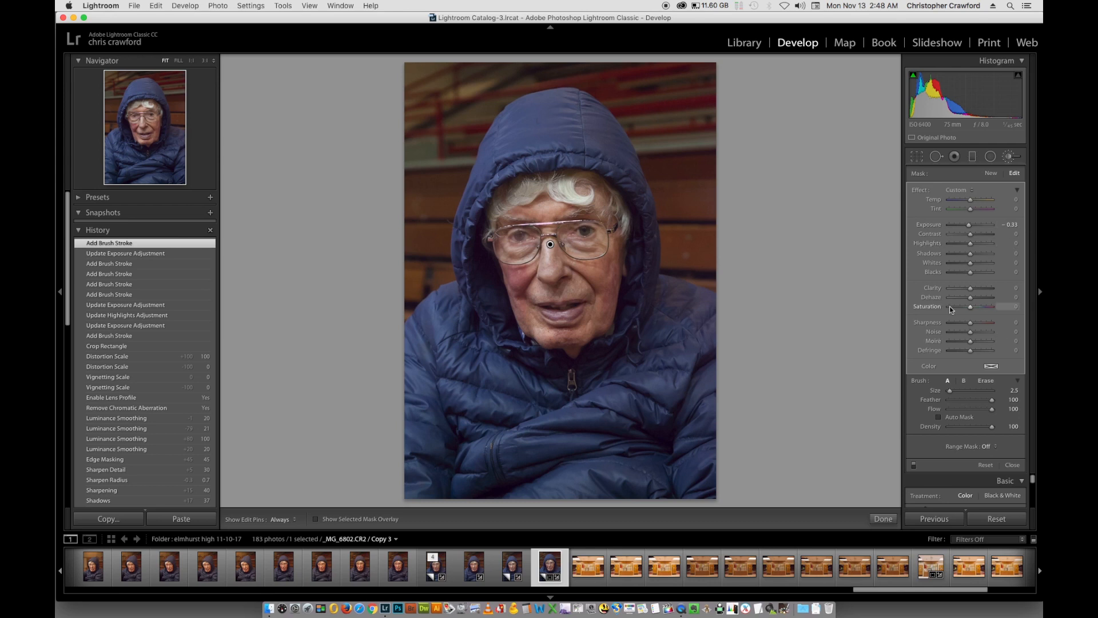
left_click(1012, 465)
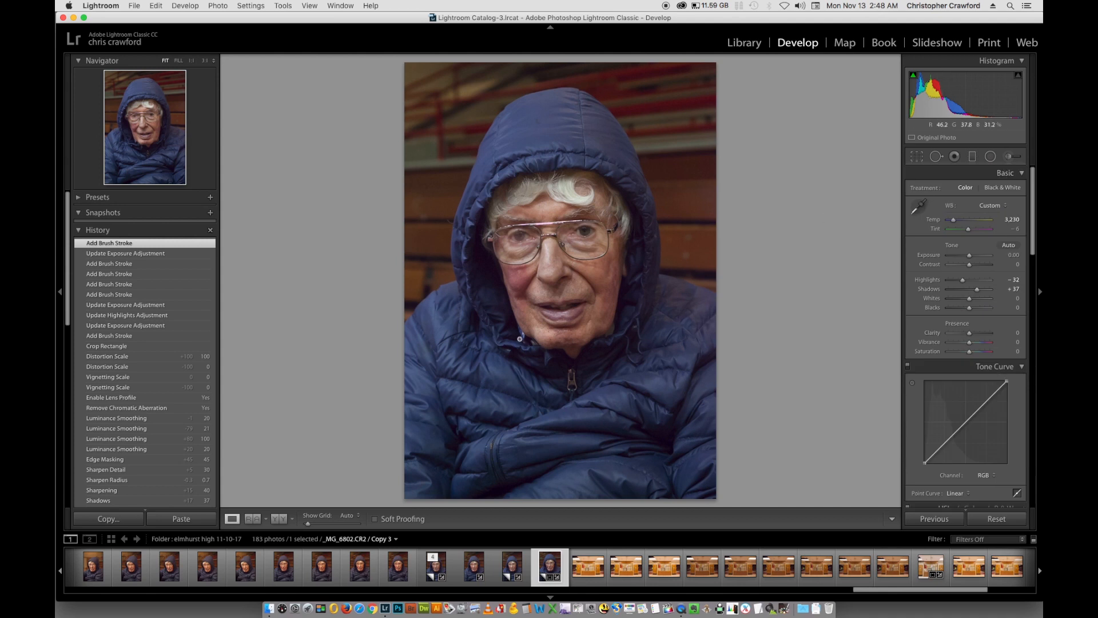
Paint a new brush adjustment over the chin and set its Exposure to -0.24.
left_click(1014, 156)
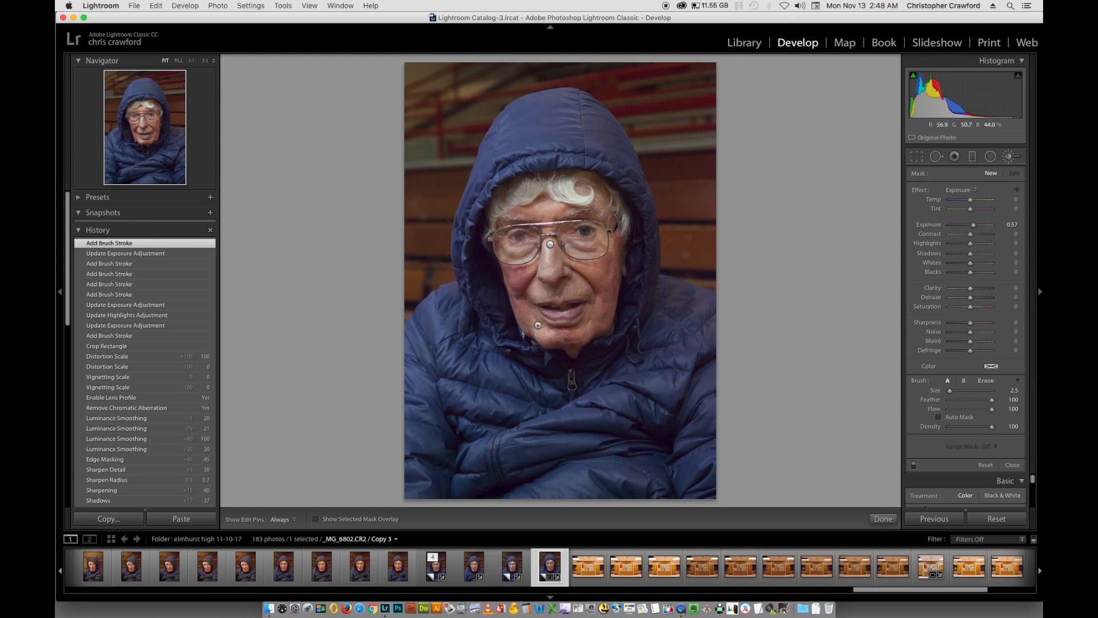
key("h")
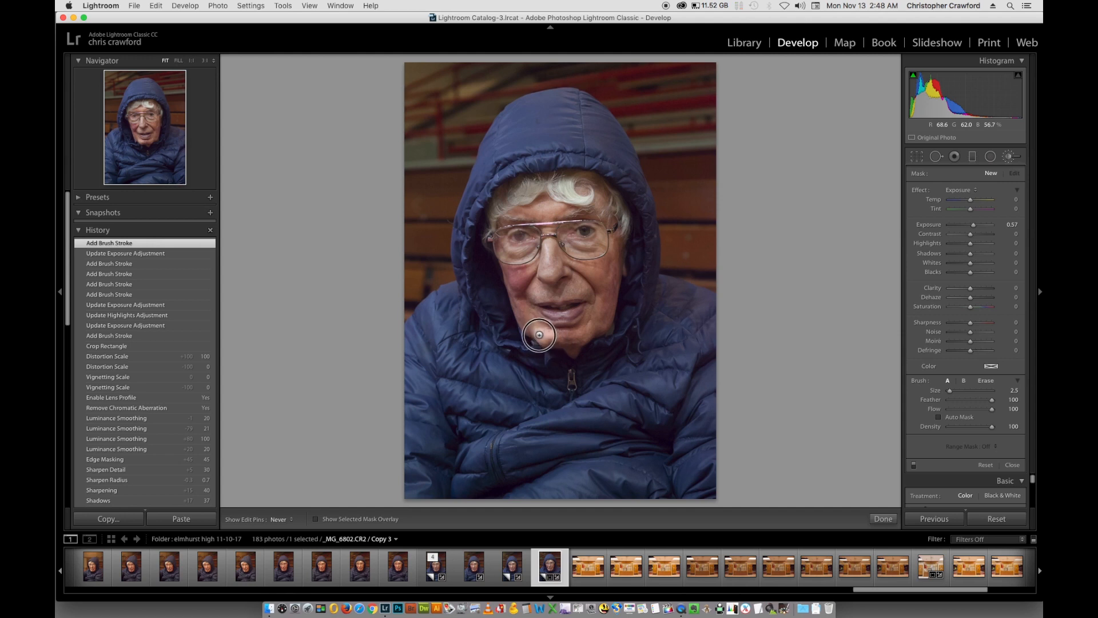
left_click(542, 341)
key("h")
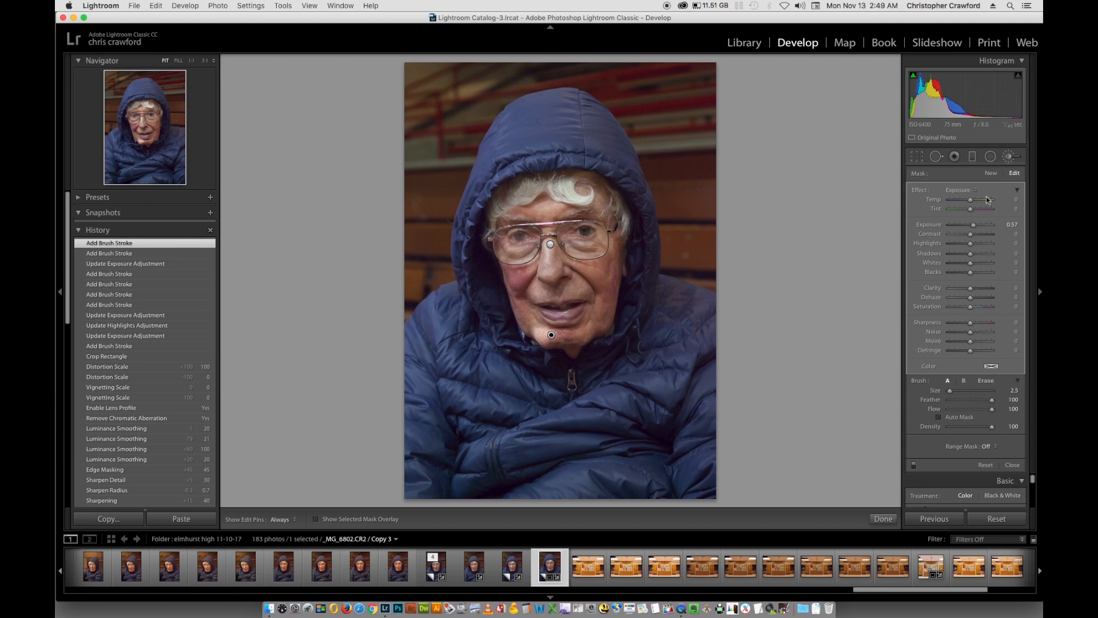
mouse_move(549, 335)
left_click_drag(974, 226, 969, 226)
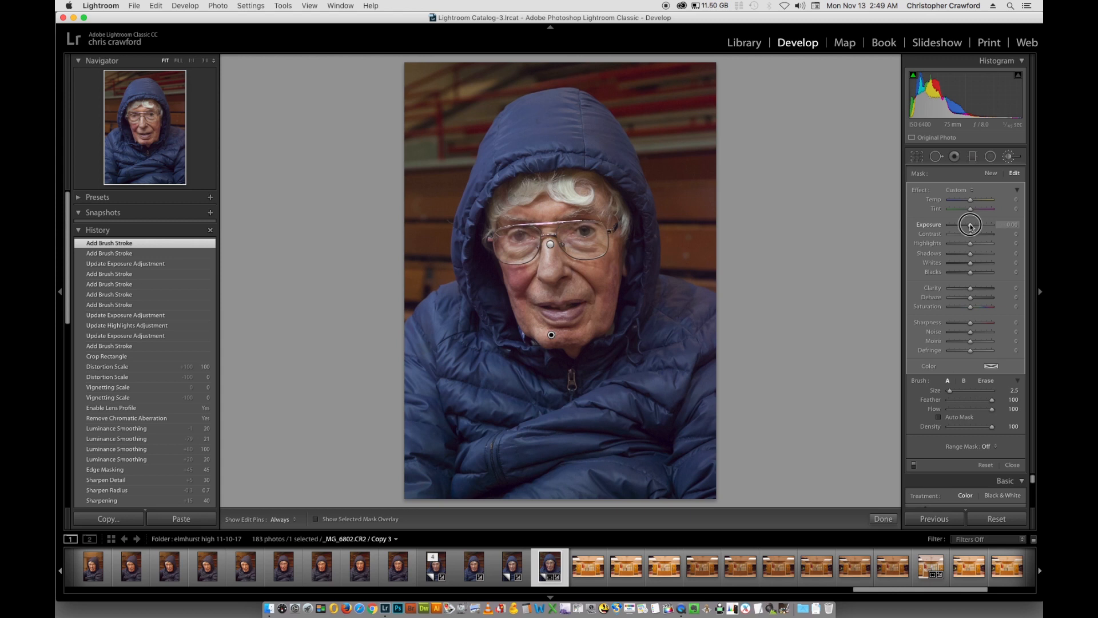
left_click_drag(970, 226, 970, 226)
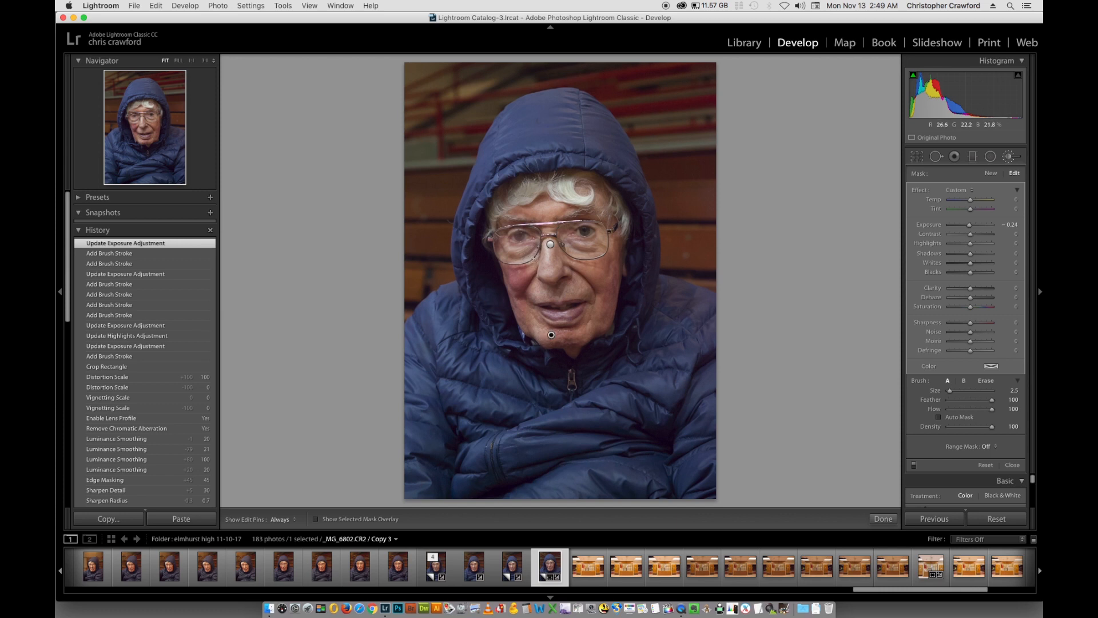
Extend the chin adjustment with strokes around the photo's left eye and the adjacent cheek, and close the brush.
key("h")
left_click_drag(520, 235, 532, 219)
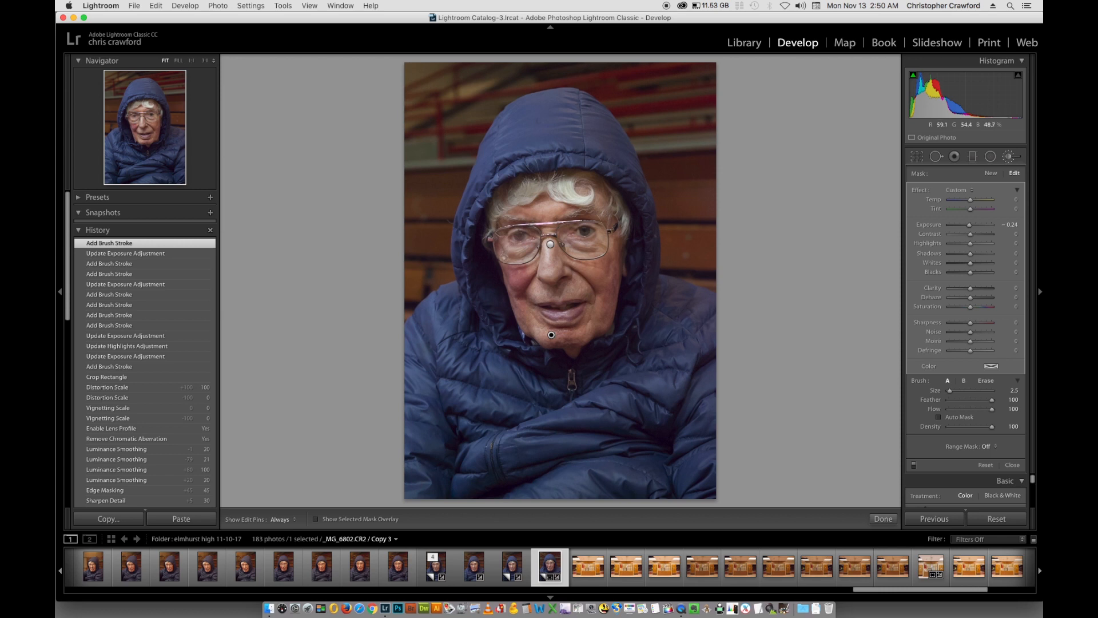
left_click_drag(502, 261, 507, 258)
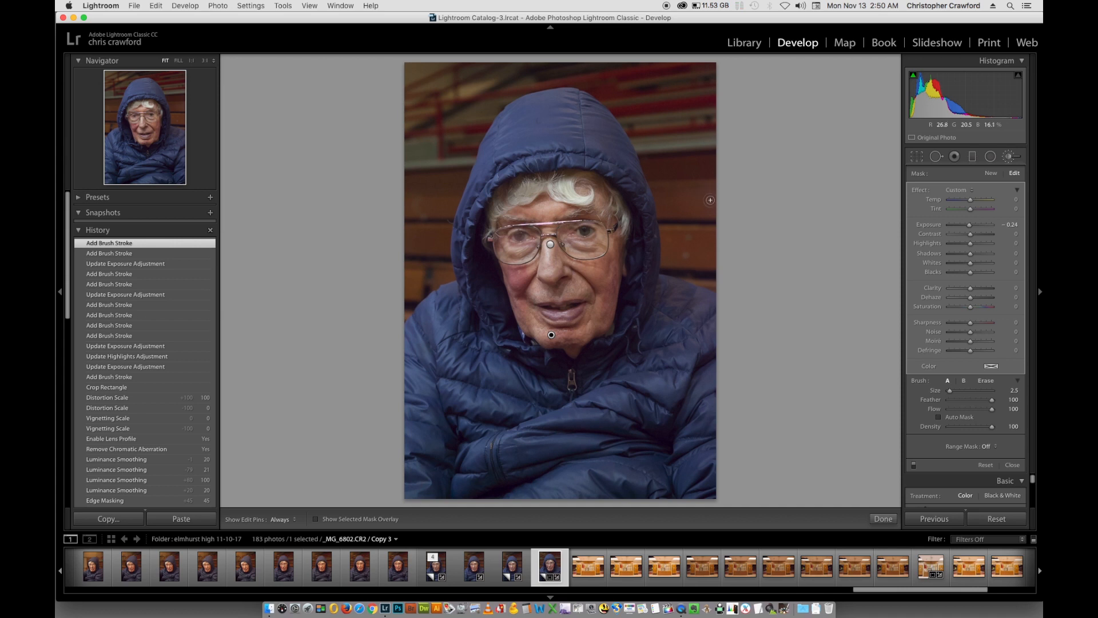
left_click(1012, 464)
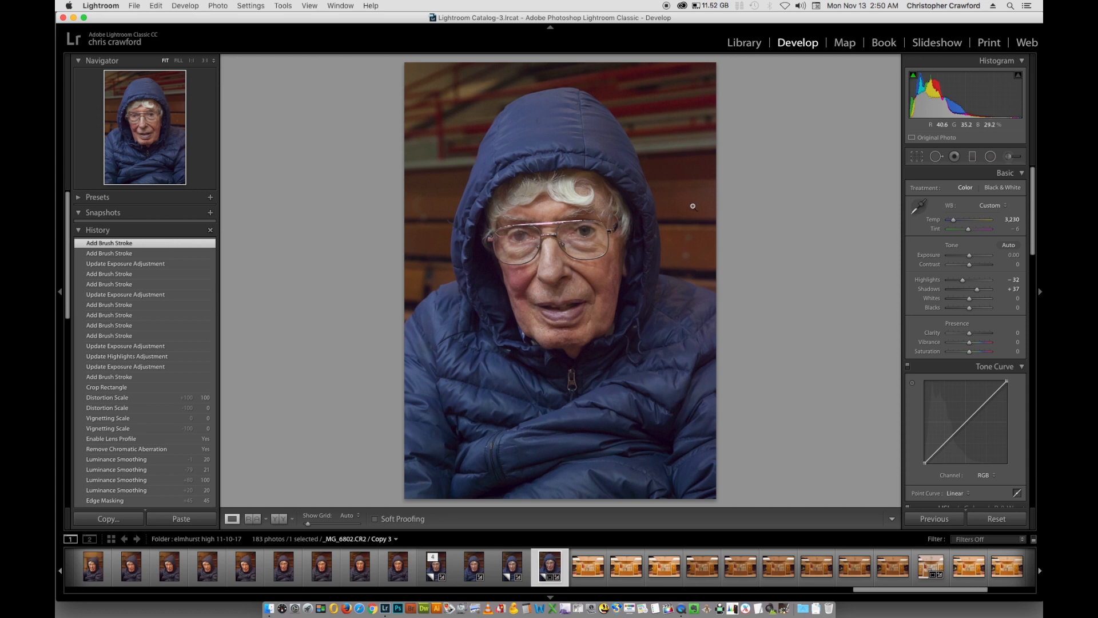
Select the nose and chin brush adjustments in turn to review their settings, and close the Adjustment Brush.
left_click(1020, 156)
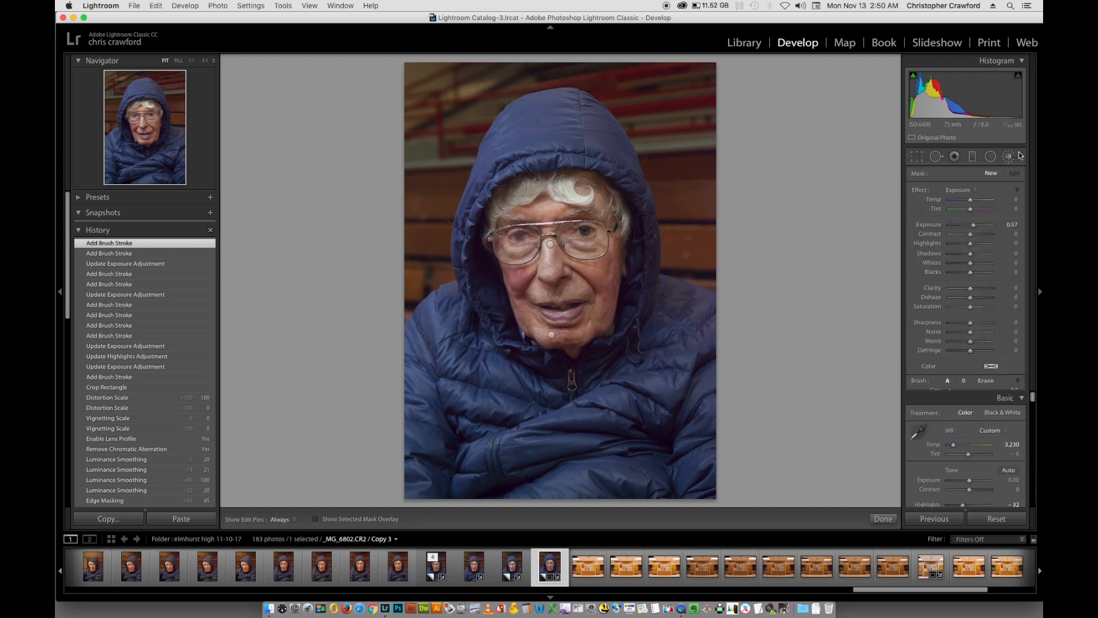
left_click(550, 246)
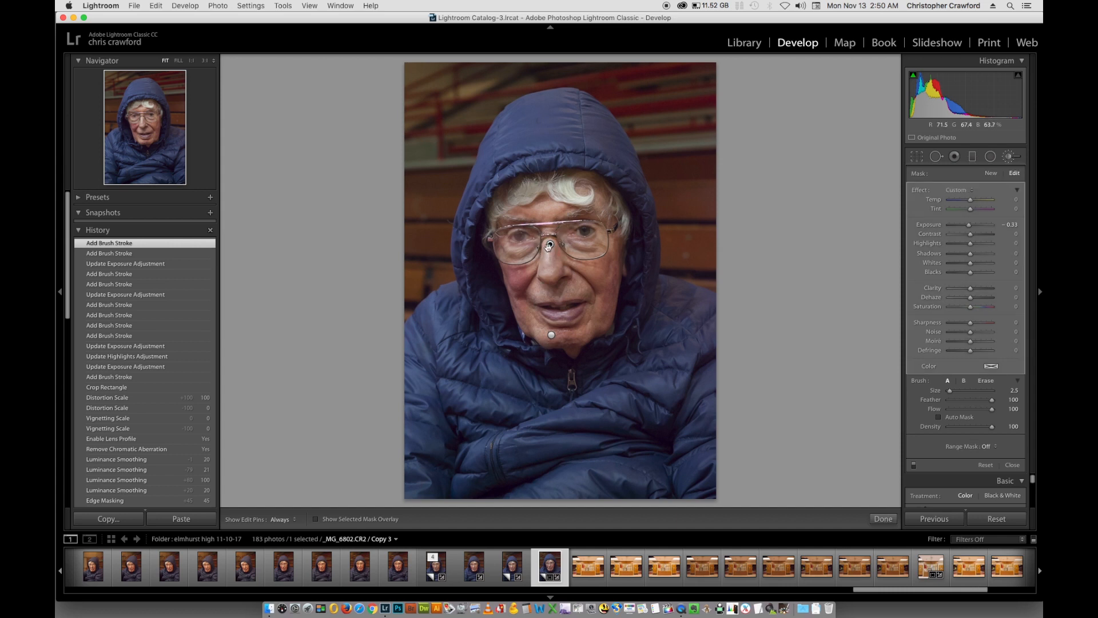
mouse_move(551, 245)
left_click(551, 336)
left_click(1013, 465)
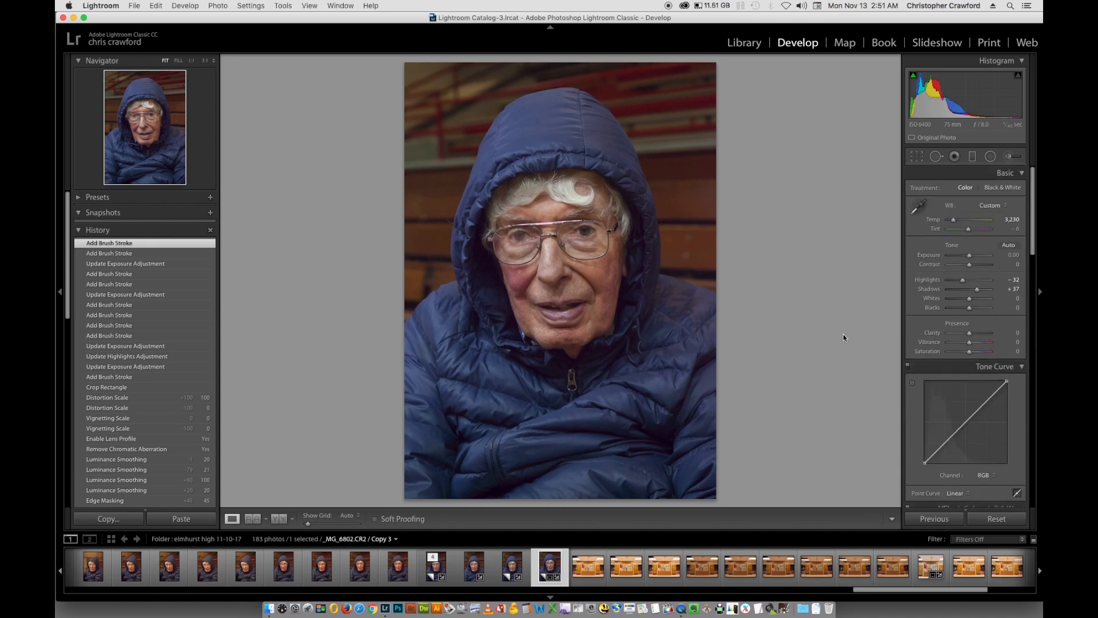